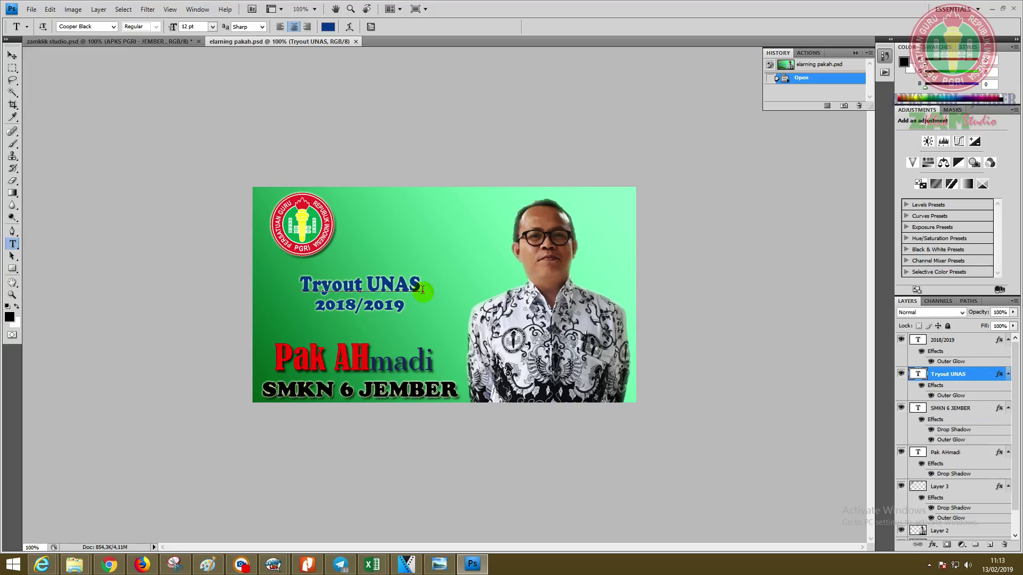
# Replace the "Tryout UNAS" title text on the banner with "Desain Grafis Pemula"
pyautogui.hotkey('ctrl', 'a')
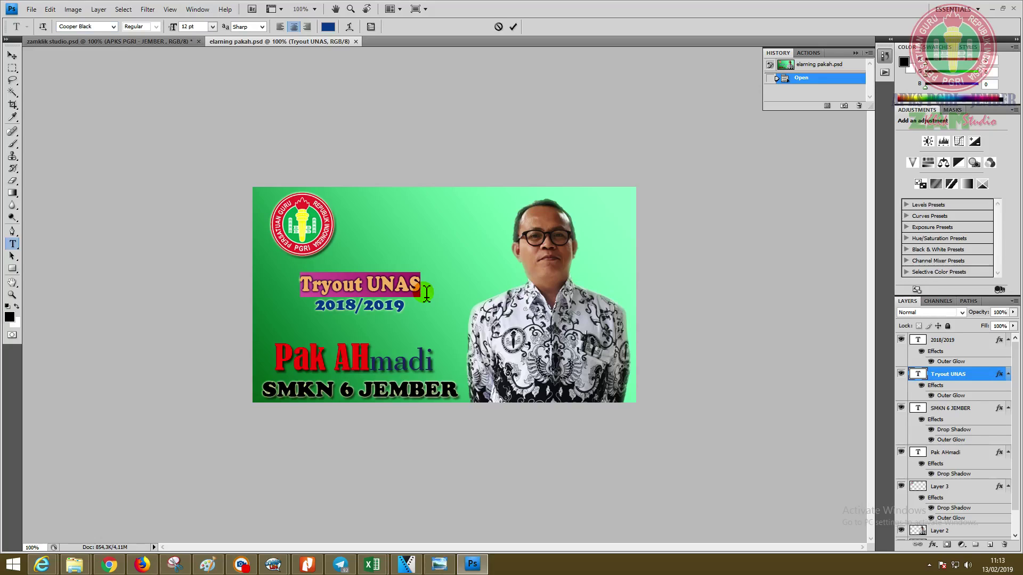
pyautogui.write('D')
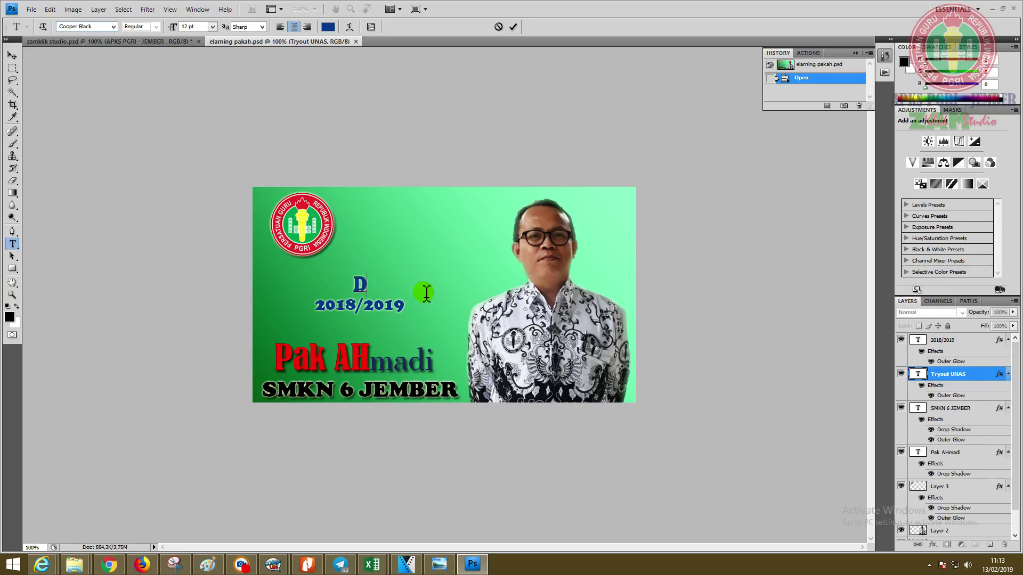
pyautogui.write('esain Grafis')
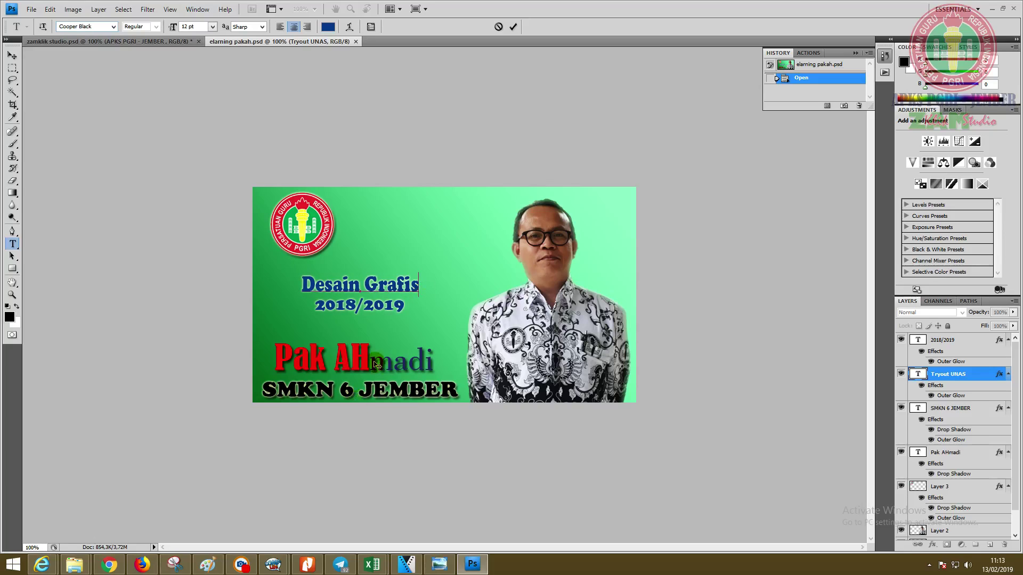
pyautogui.write(' Pemula')
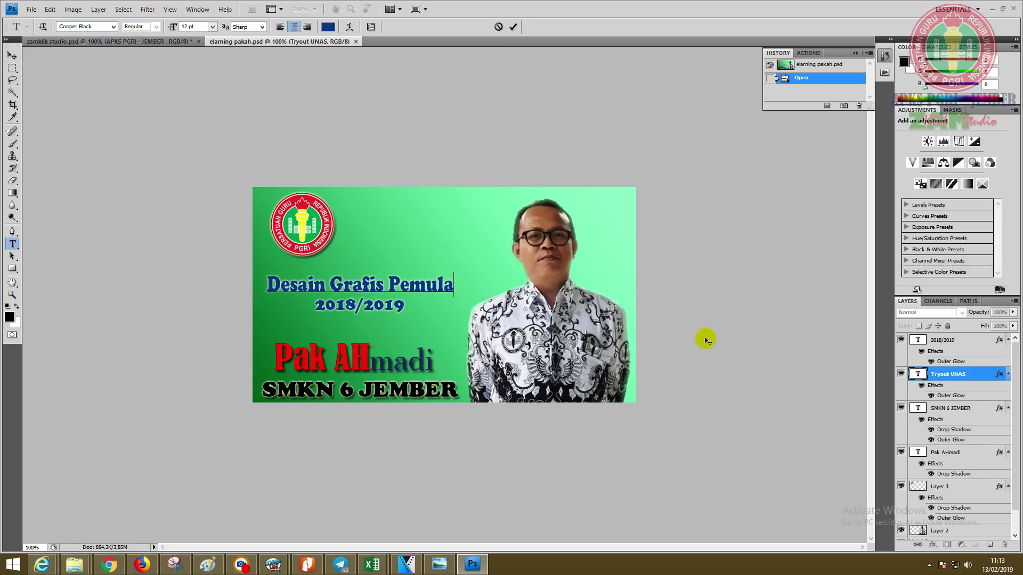
pyautogui.click(25, 10)
pyautogui.click(37, 152)
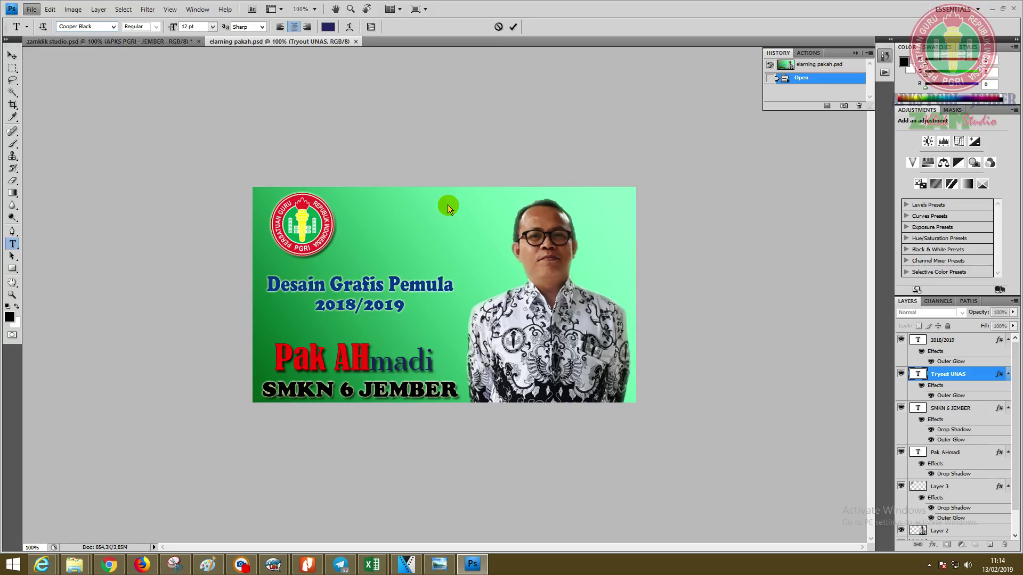
pyautogui.hotkey('ctrl', 'Return')
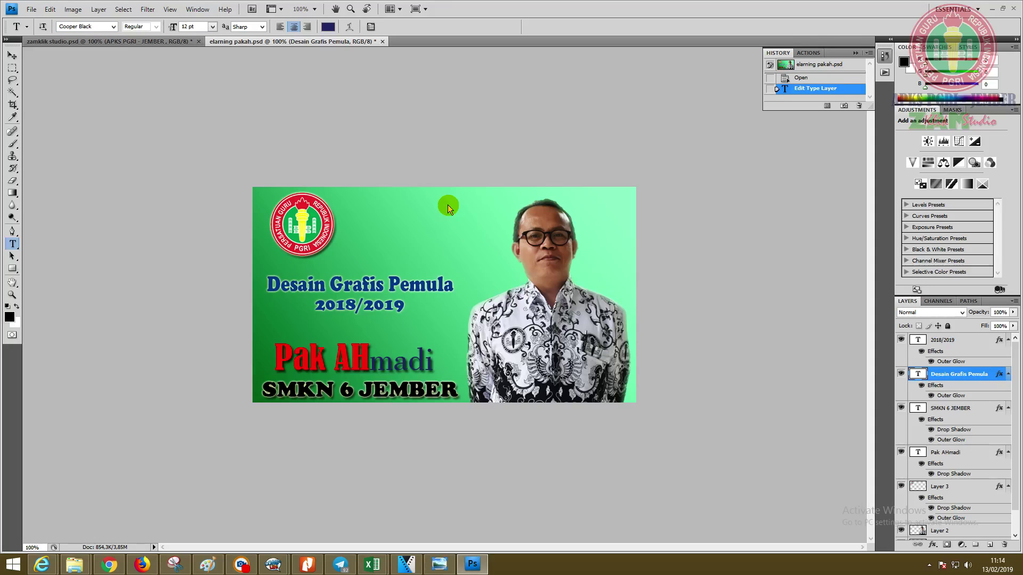
# Save a JPEG copy of the banner as desaingrafis in the PGRI APKS folder at quality 12 (Maximum)
pyautogui.hotkey('ctrl', 'shift', 's')
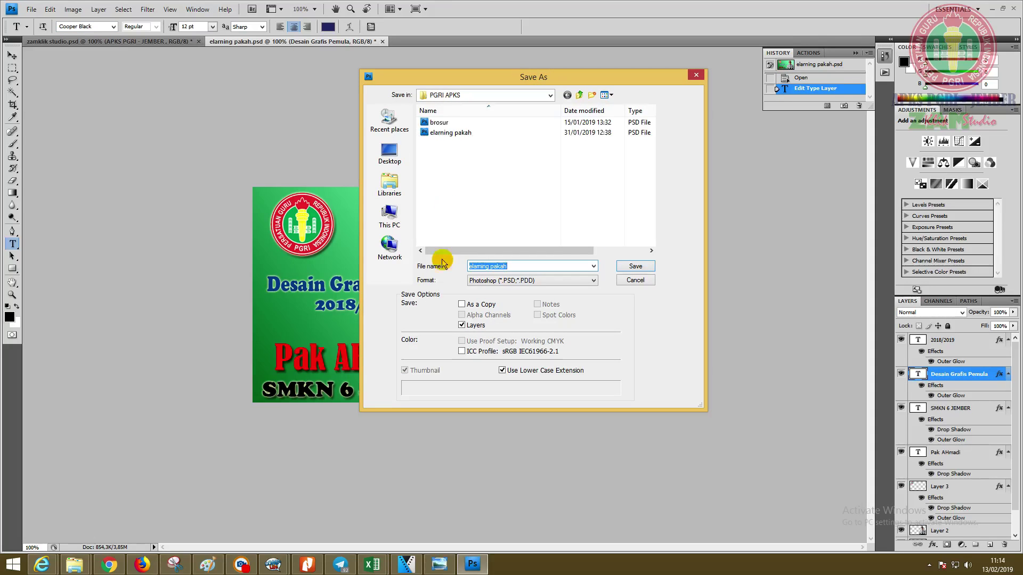
pyautogui.click(519, 287)
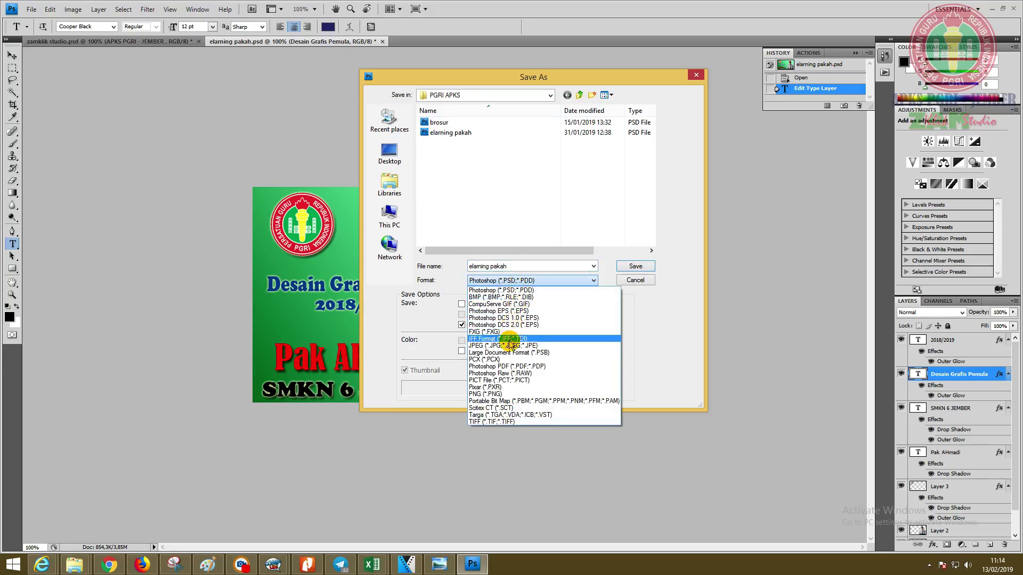
pyautogui.click(509, 343)
pyautogui.click(508, 267)
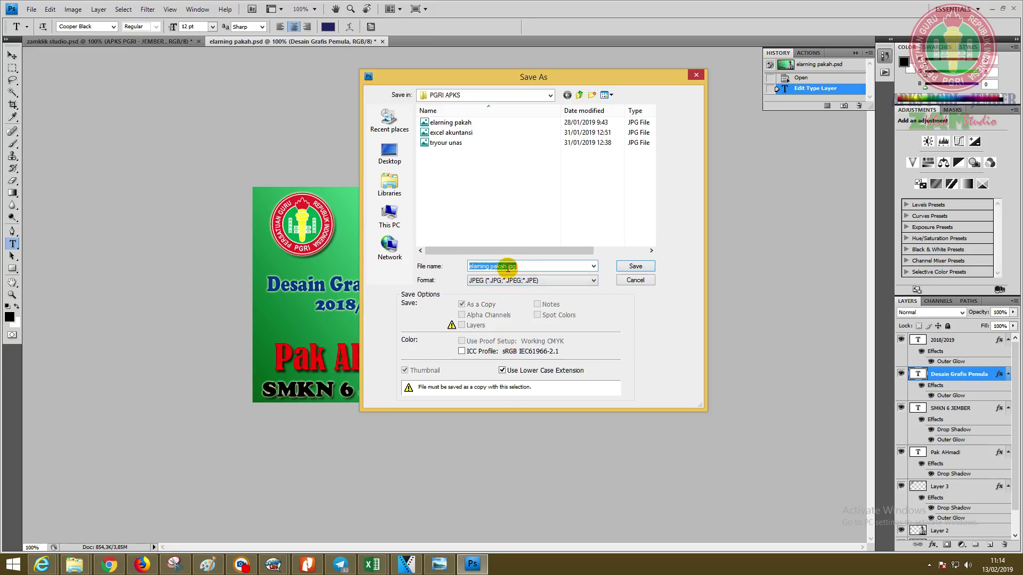
pyautogui.write('desaingrafis')
pyautogui.press('Escape')
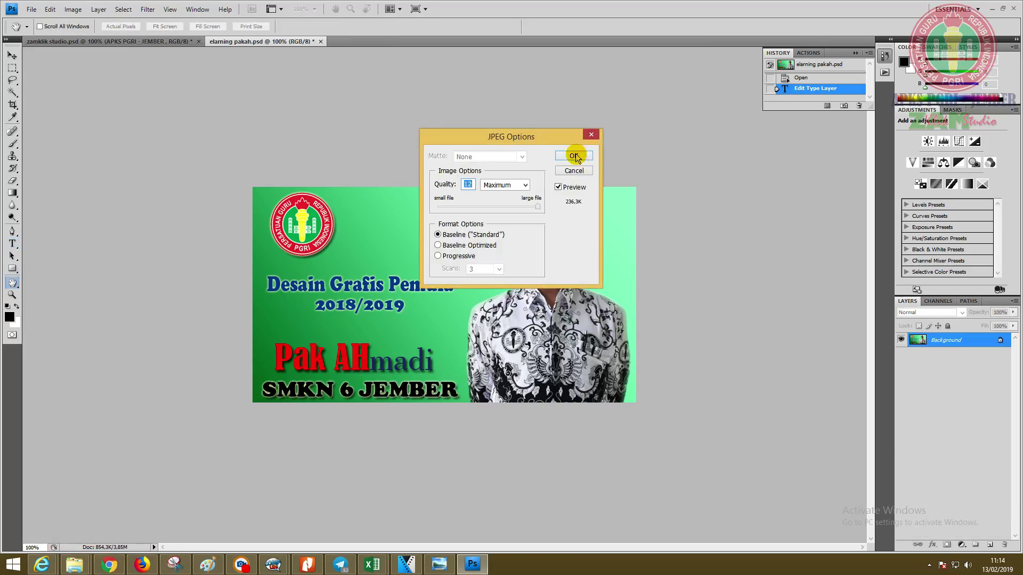
pyautogui.click(574, 155)
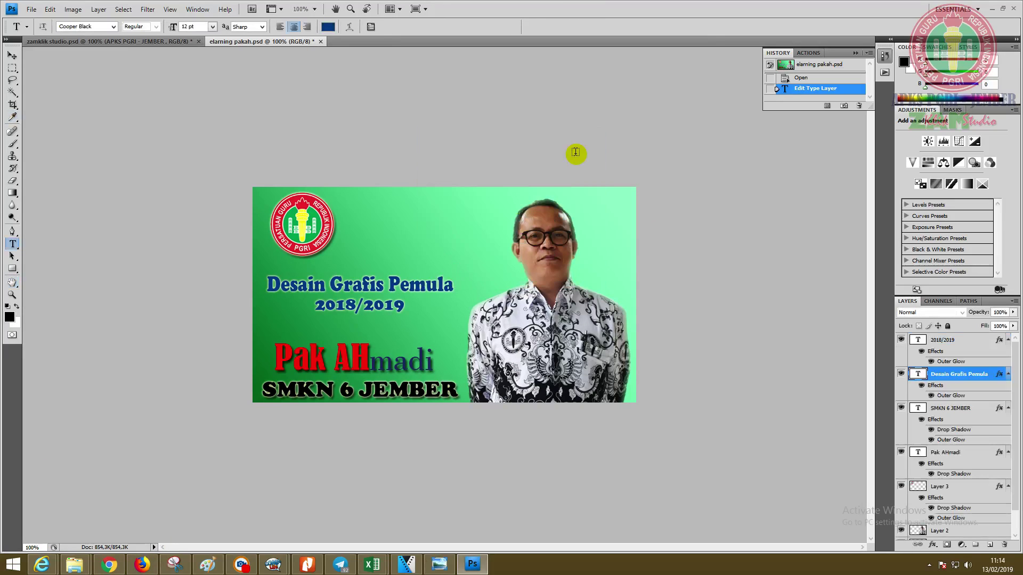
# Switch to the course form in Chrome and choose to upload a local file for the course summary image
pyautogui.click(108, 565)
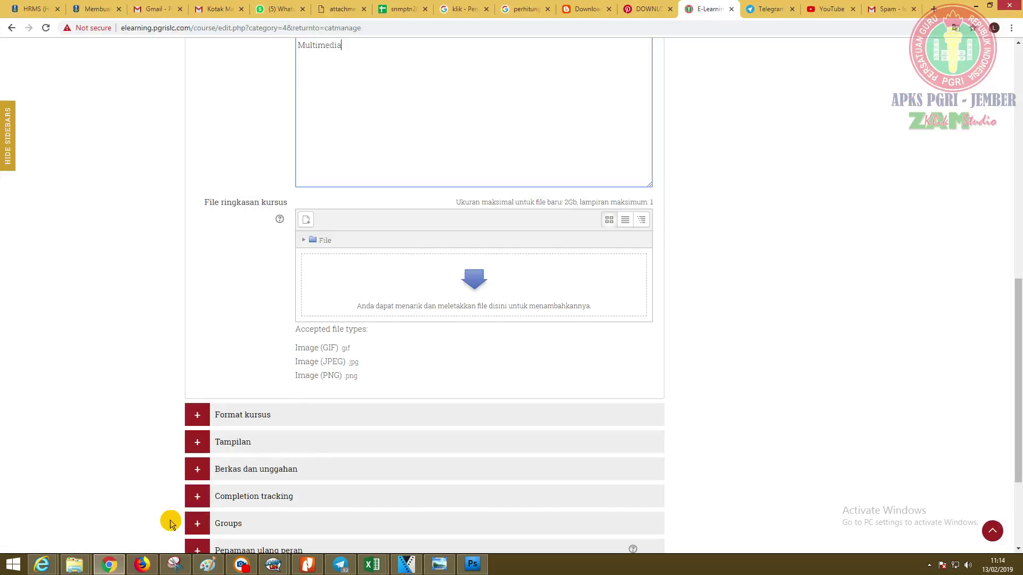
pyautogui.click(339, 284)
pyautogui.click(465, 286)
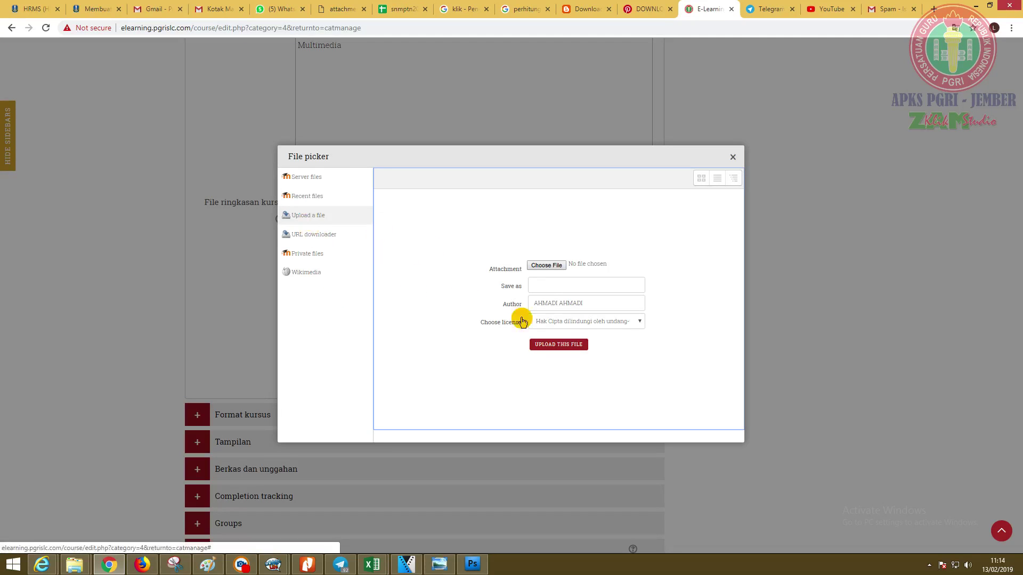
pyautogui.click(546, 265)
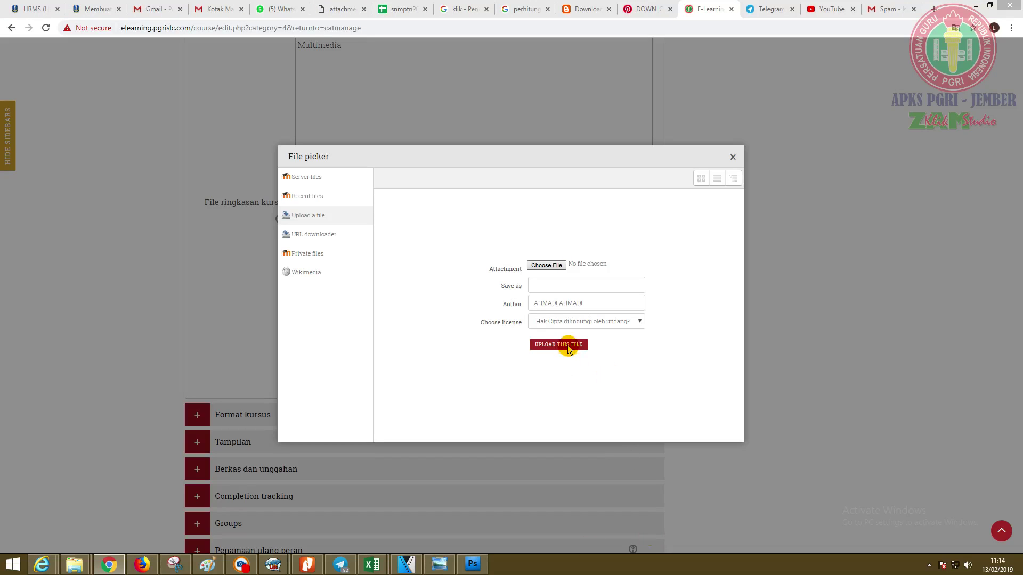
pyautogui.click(546, 266)
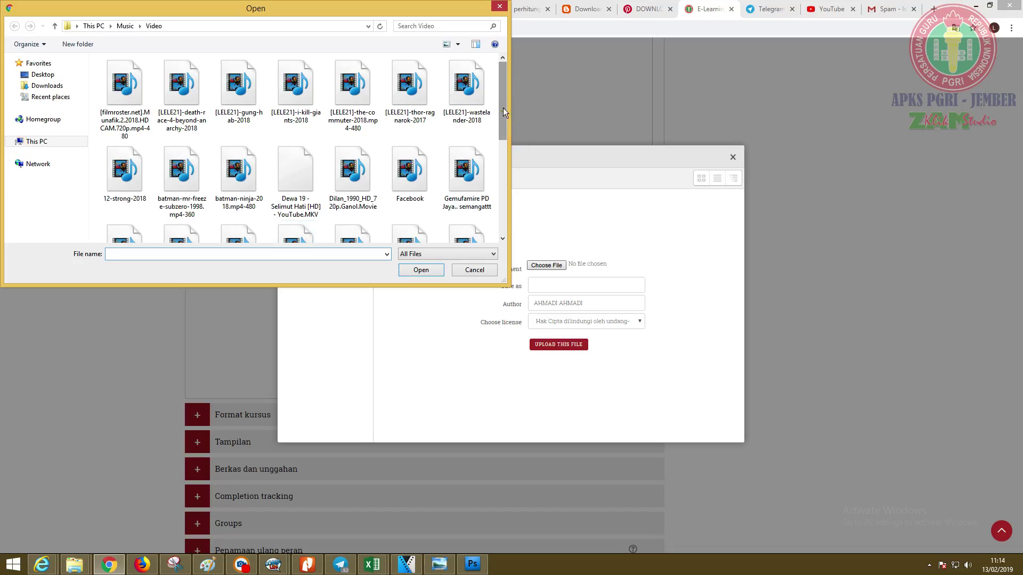
# Browse to the PGRI APKS folder inside the teacher's own folder on the data (D:) drive
pyautogui.scroll(-3, 128, 160)
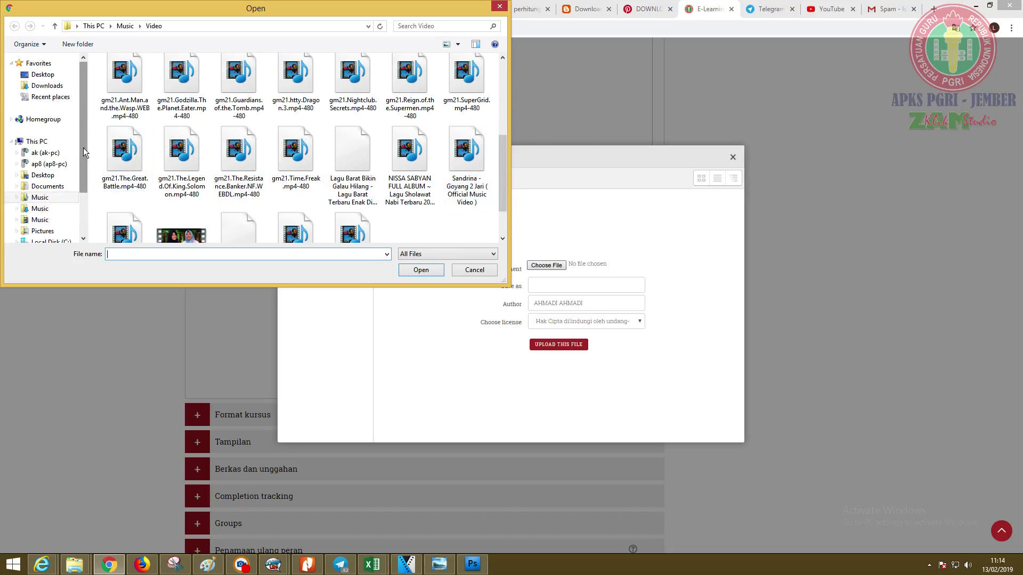
pyautogui.scroll(-2, 77, 160)
pyautogui.click(16, 204)
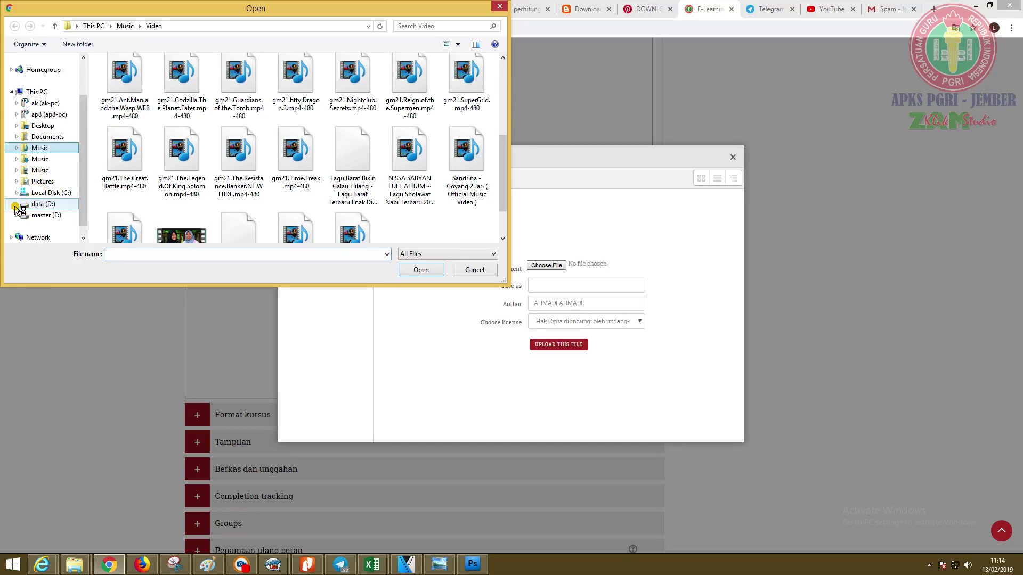
pyautogui.click(47, 203)
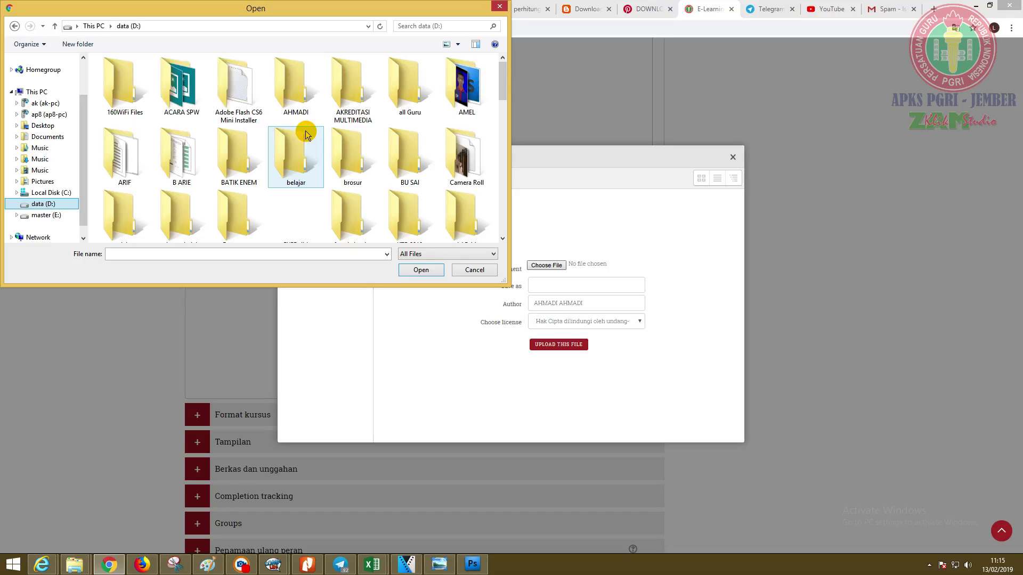
pyautogui.click(68, 203)
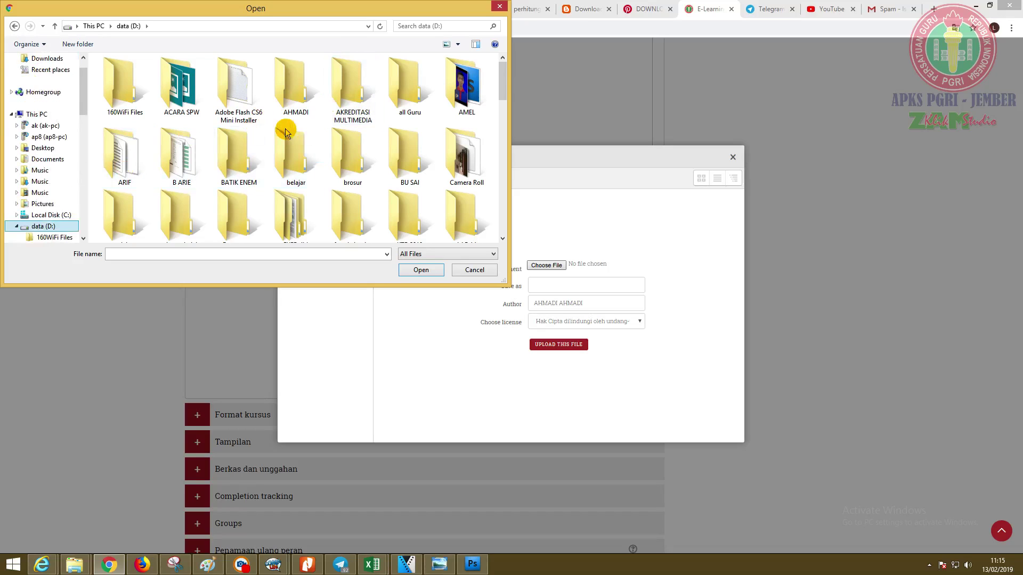
pyautogui.doubleClick(301, 101)
pyautogui.scroll(-1, 227, 137)
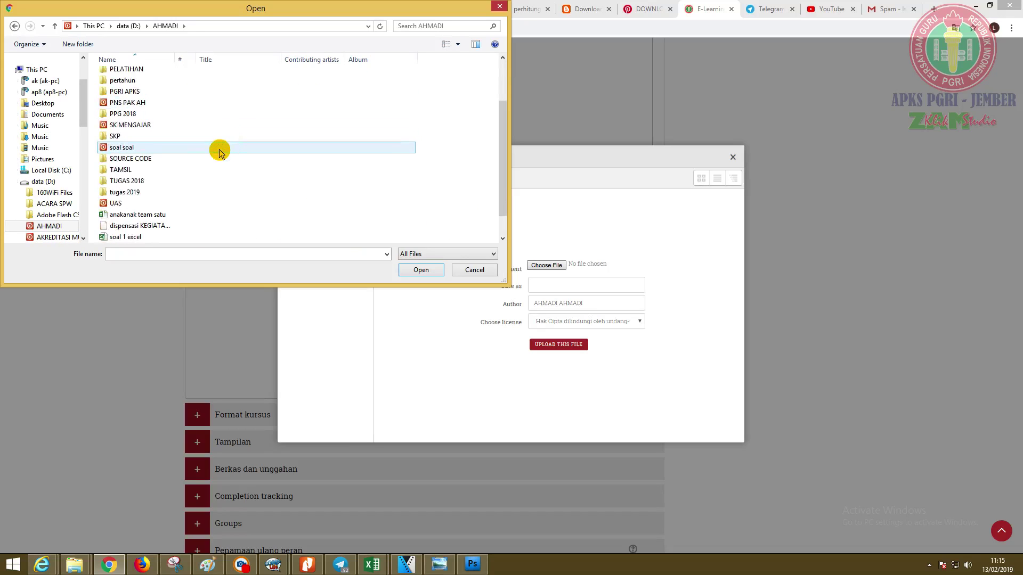
pyautogui.scroll(2, 224, 141)
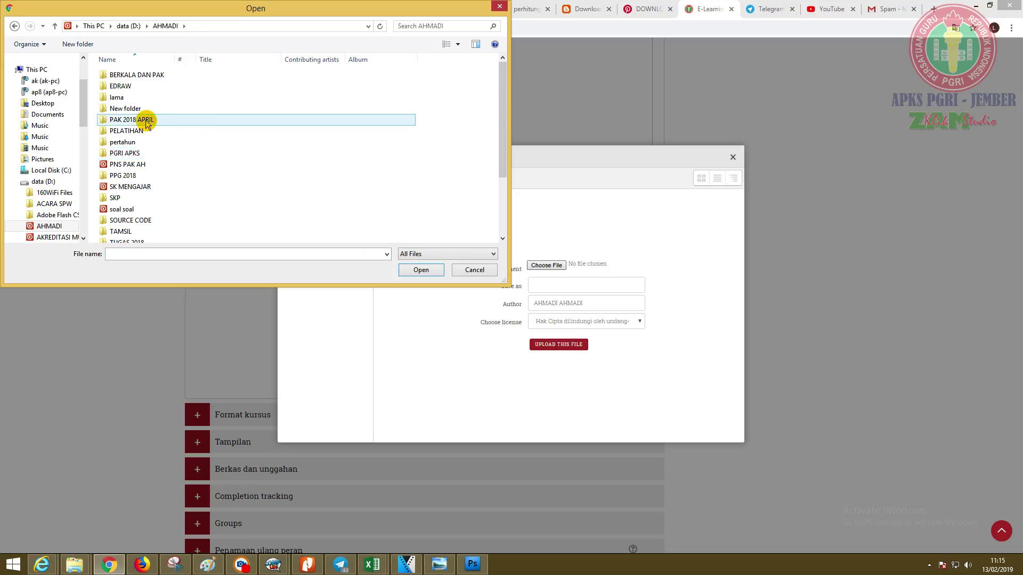
pyautogui.doubleClick(136, 153)
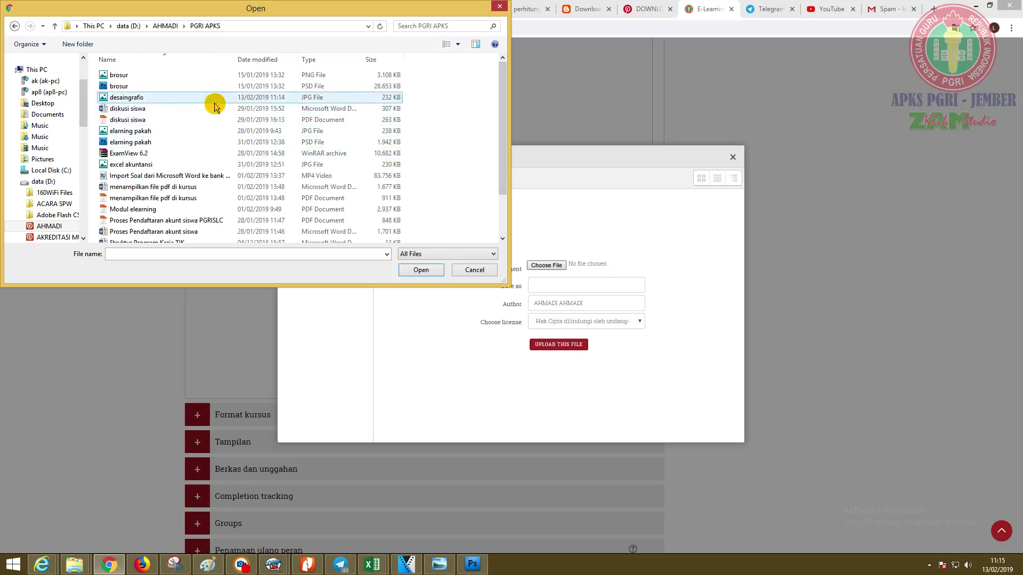
# Sort the files by date modified and upload the desaingrafis JPG as the course summary file
pyautogui.click(263, 59)
pyautogui.doubleClick(159, 75)
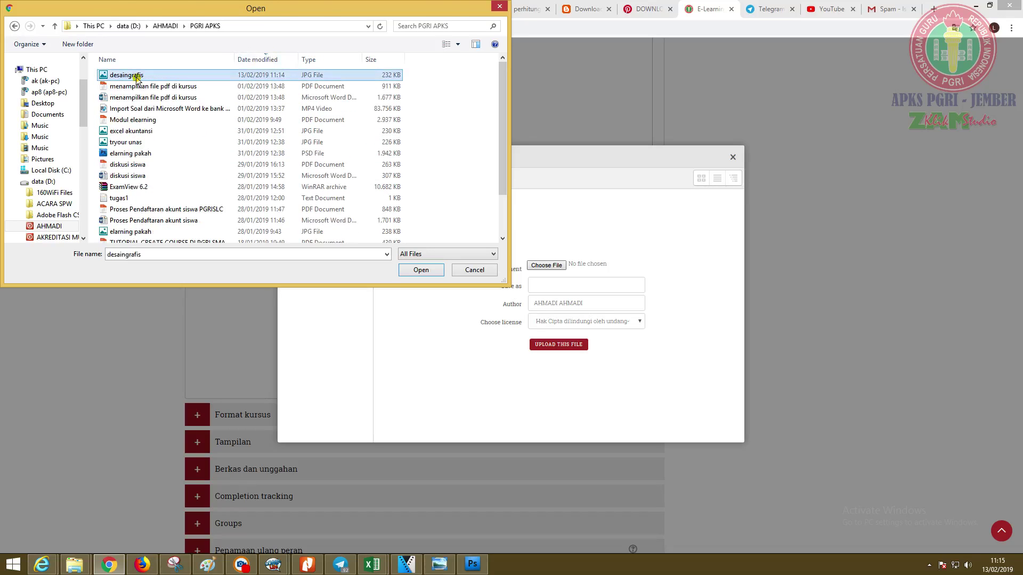
pyautogui.click(560, 348)
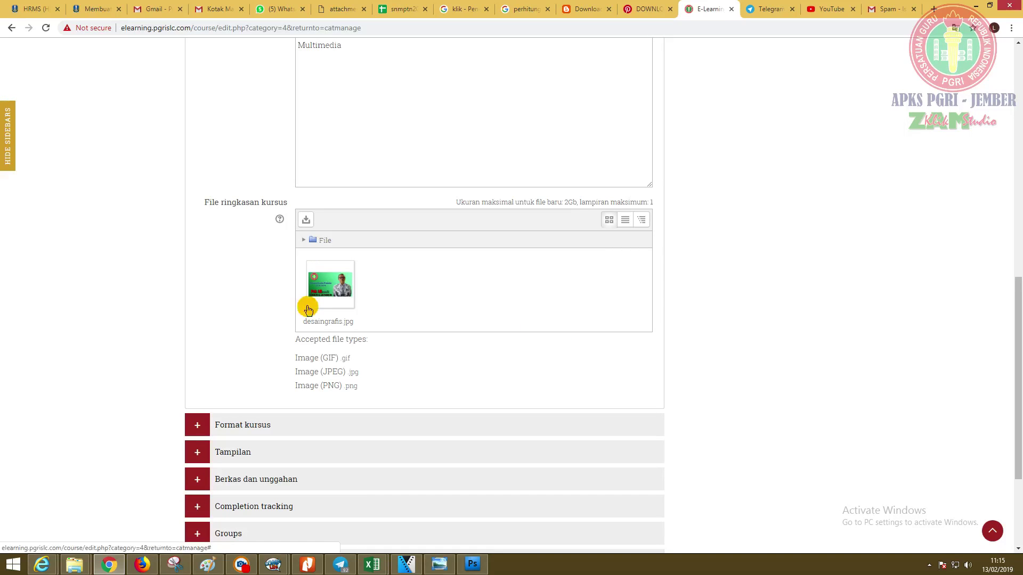
# Bring up the PGRI APKS folder window, move it clear of the course summary file area, and select the desaingrafis image
pyautogui.moveTo(75, 564)
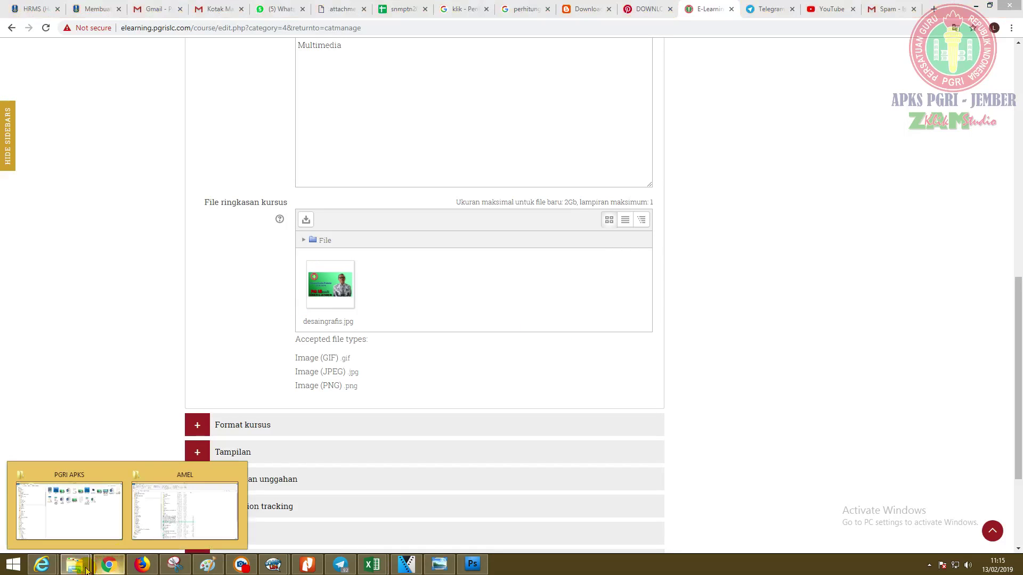
pyautogui.click(102, 507)
pyautogui.click(990, 5)
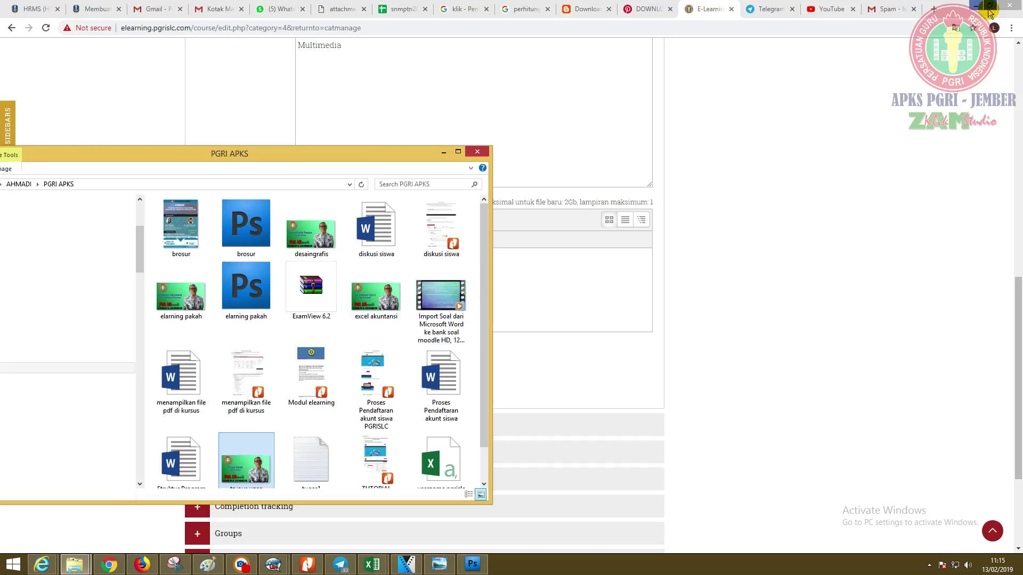
pyautogui.moveTo(377, 160); pyautogui.dragTo(190, 12)
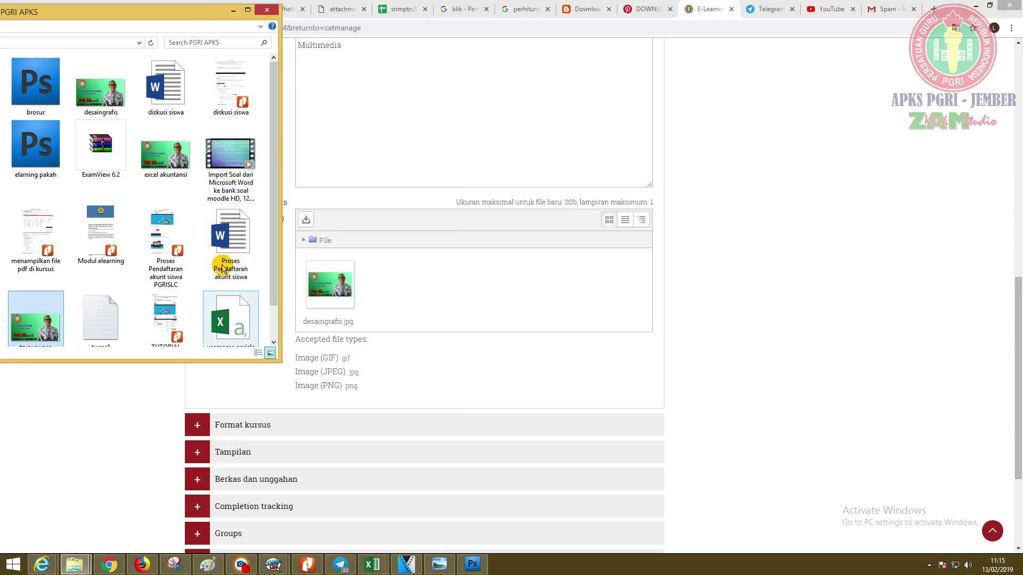
pyautogui.keyDown('ctrl'); pyautogui.click(74, 299); pyautogui.keyUp('ctrl')
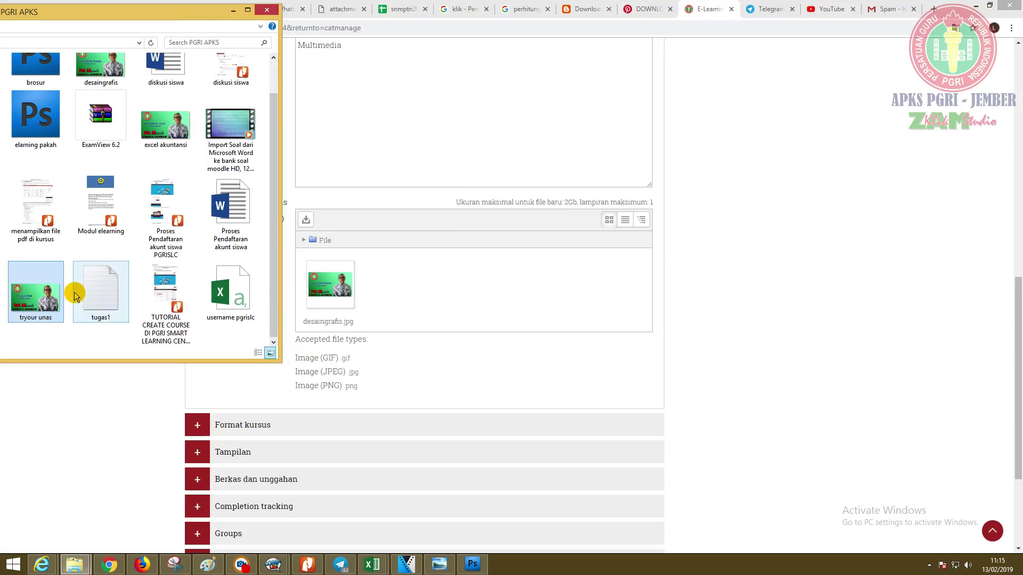
pyautogui.scroll(1, 151, 277)
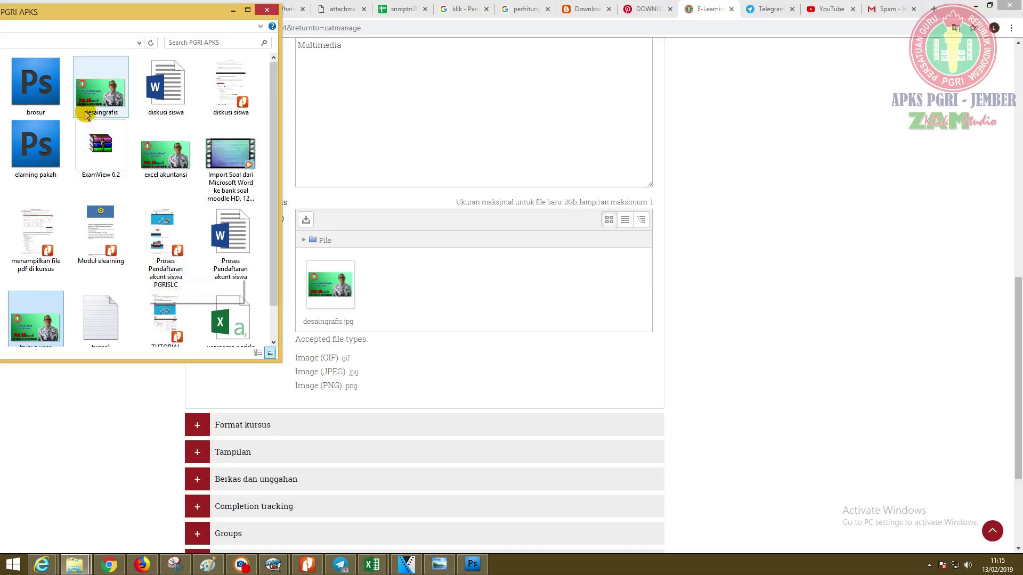
pyautogui.click(96, 99)
# Delete desaingrafis.jpg from the course summary files and confirm the deletion
pyautogui.click(331, 285)
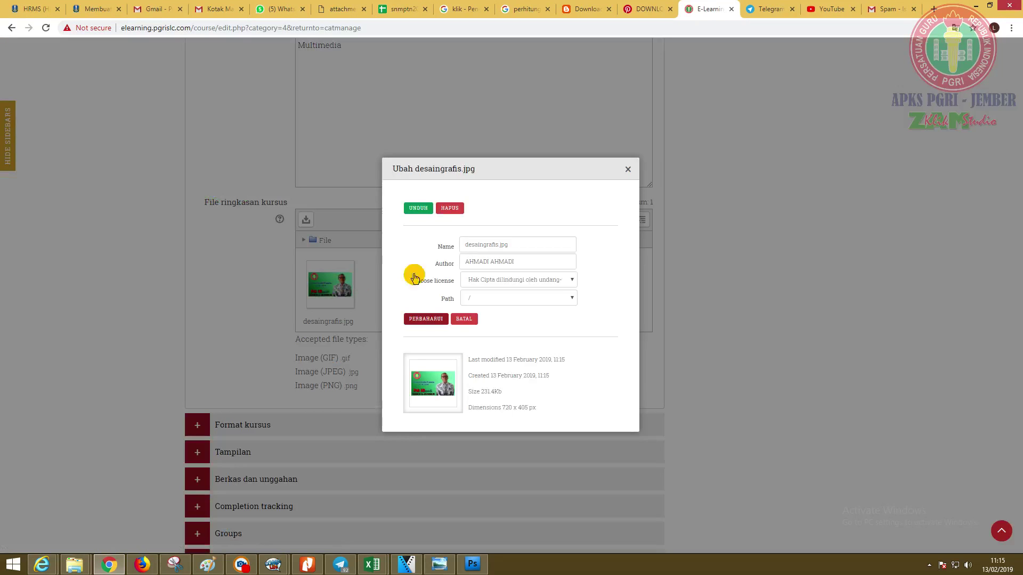
pyautogui.click(452, 208)
pyautogui.click(498, 326)
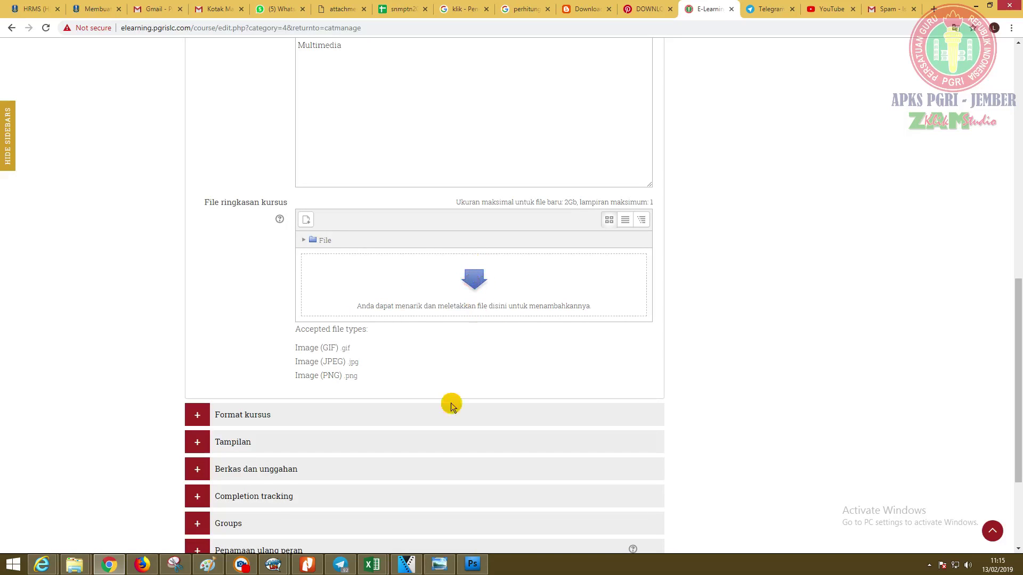
# Add the desaingrafis image to the course summary files directly from the PGRI APKS folder window
pyautogui.moveTo(74, 565)
pyautogui.click(117, 519)
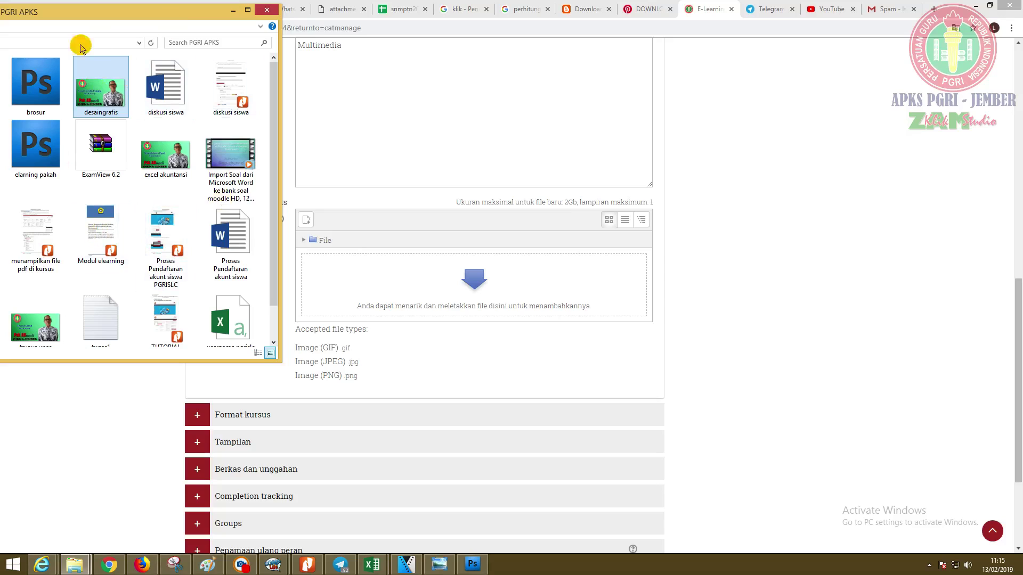
pyautogui.moveTo(89, 94); pyautogui.dragTo(421, 282)
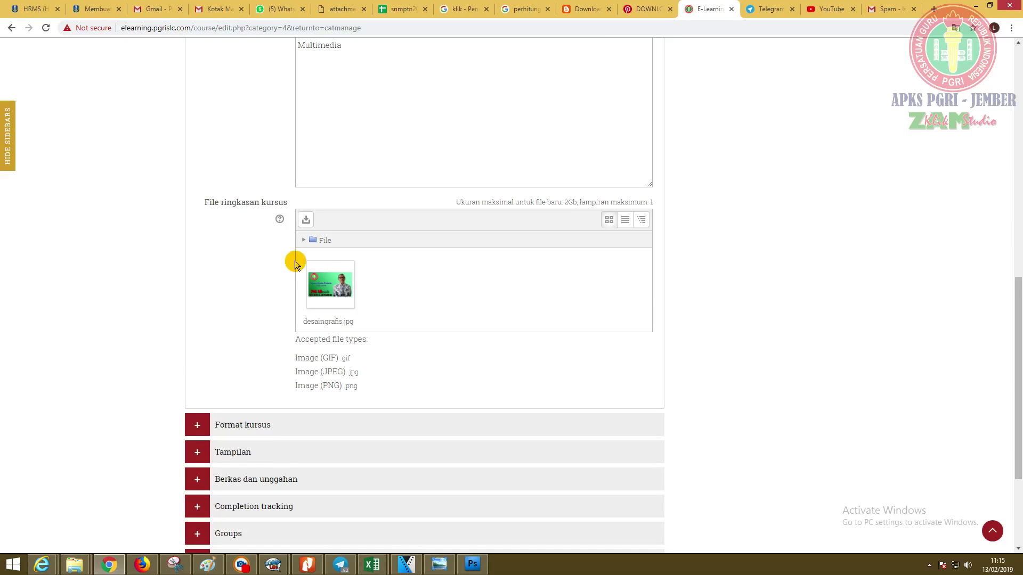
# Bring the PGRI APKS folder window back in front of the course form
pyautogui.click(74, 565)
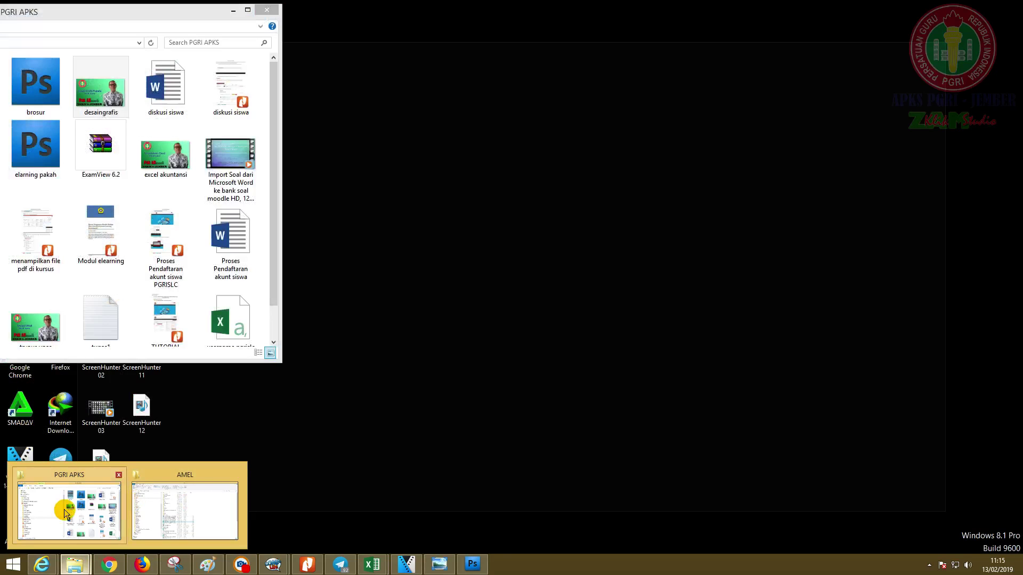
pyautogui.click(65, 513)
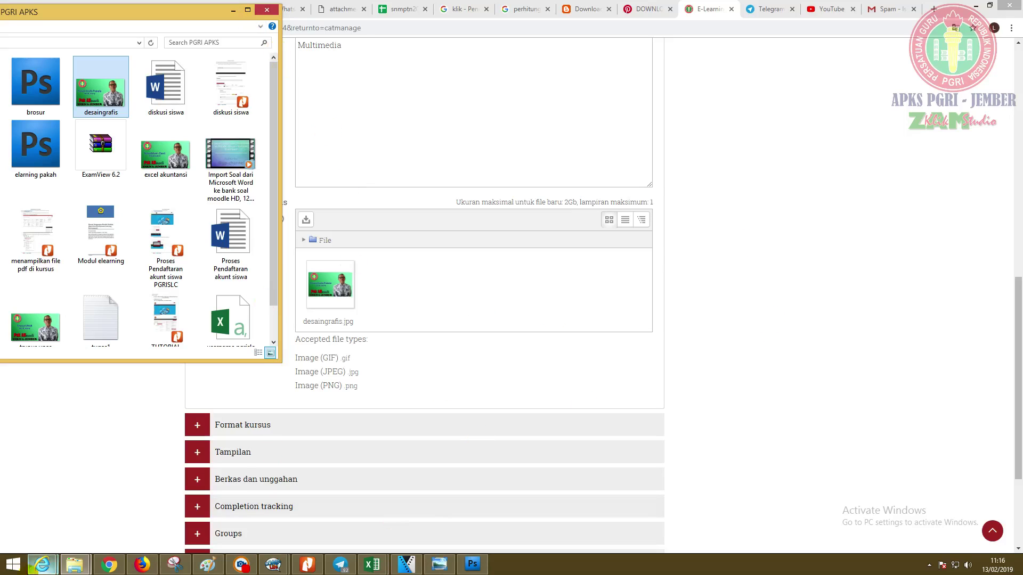
# Return to the course form, expand the Format kursus section, and keep the course format as format Topik
pyautogui.moveTo(65, 564)
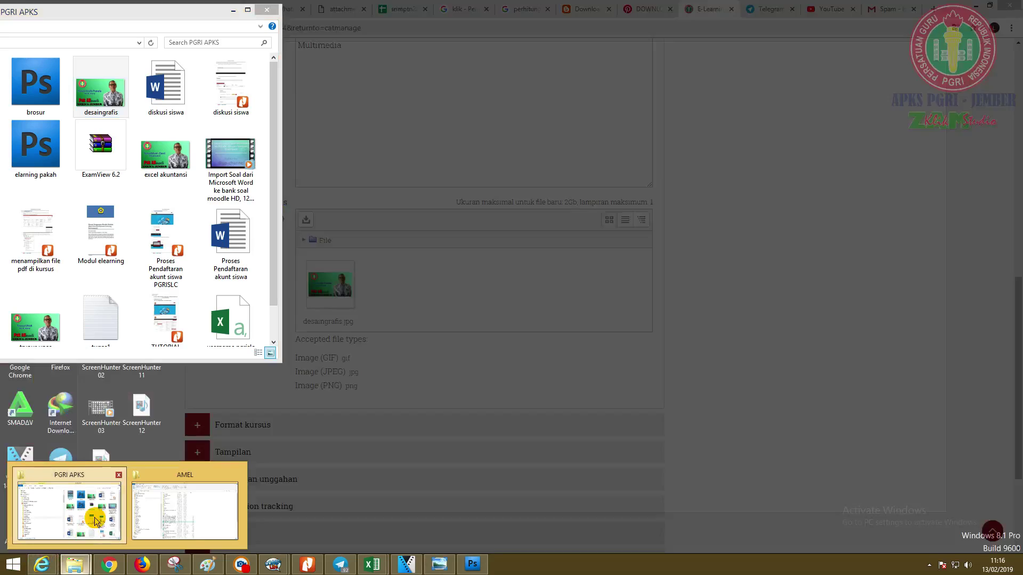
pyautogui.moveTo(103, 513)
pyautogui.click(732, 248)
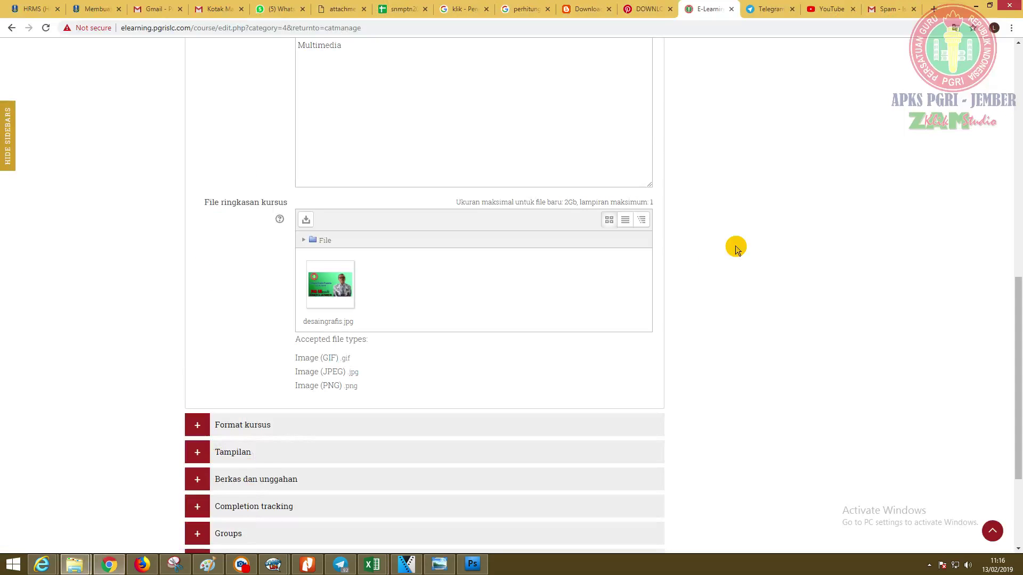
pyautogui.scroll(-2, 739, 248)
pyautogui.click(213, 261)
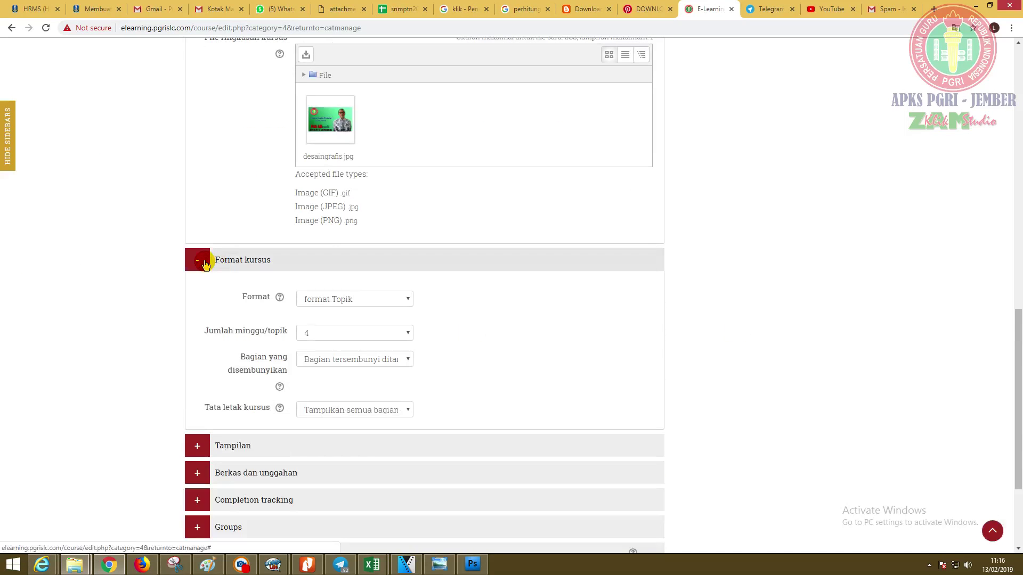
pyautogui.scroll(-2, 402, 280)
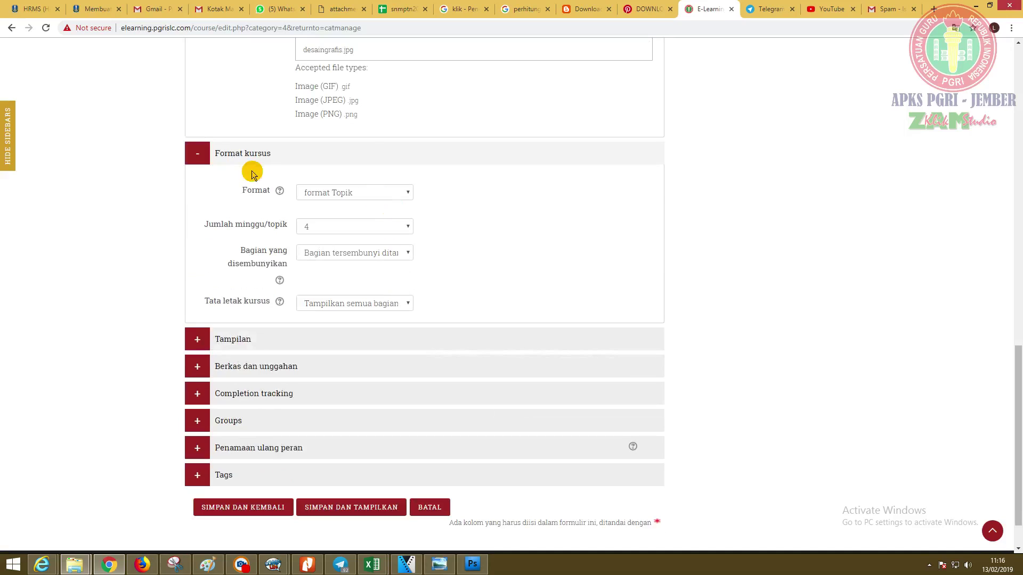
pyautogui.click(408, 195)
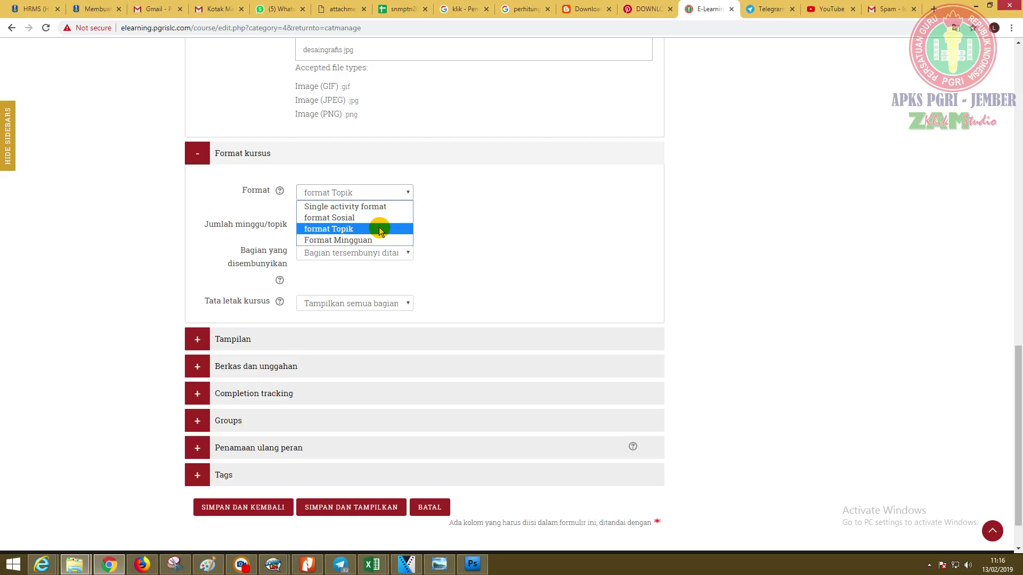
pyautogui.click(473, 224)
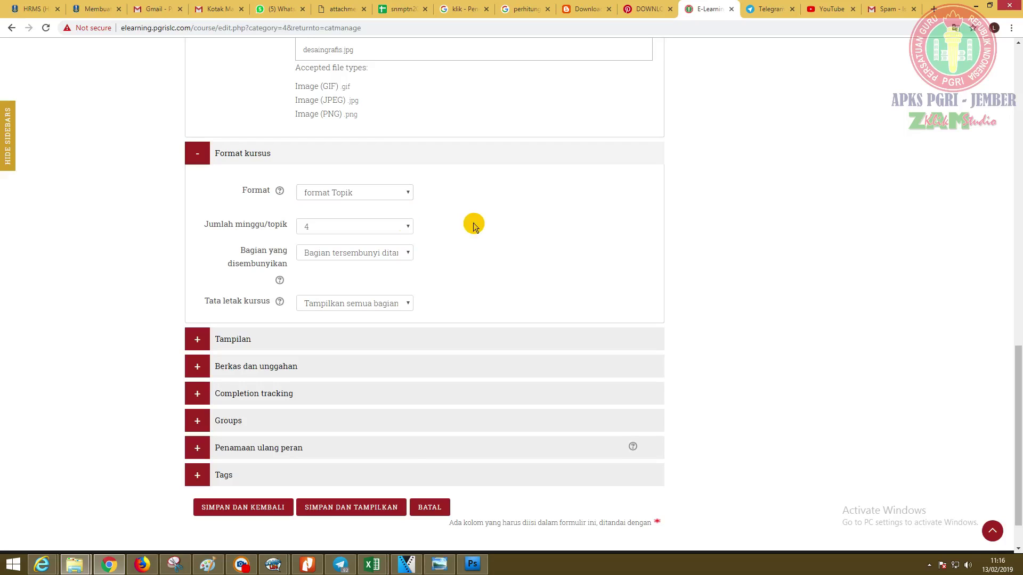
# Set Jumlah minggu/topik to 5 in the Format kursus section
pyautogui.click(389, 227)
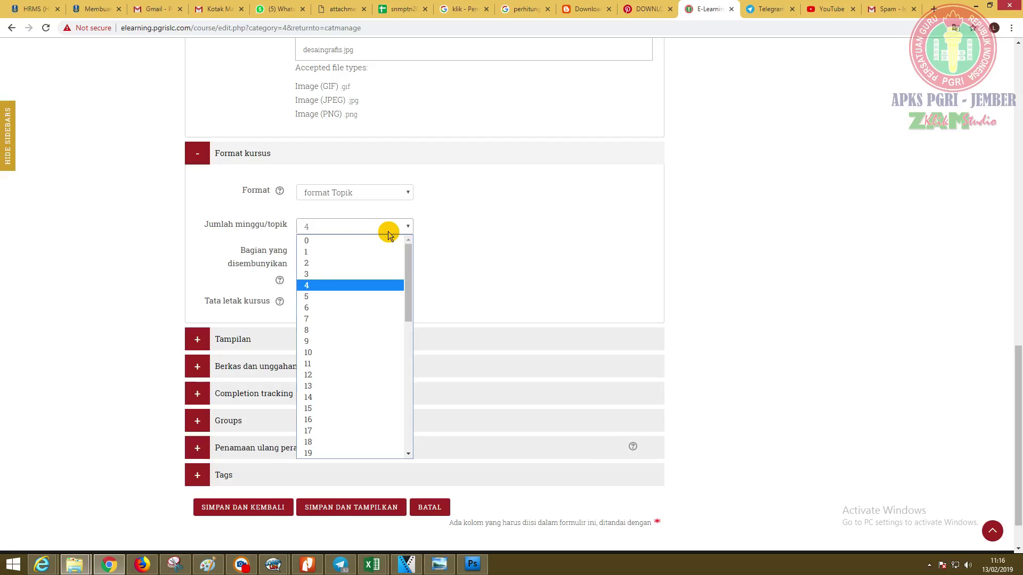
pyautogui.click(336, 286)
pyautogui.click(376, 230)
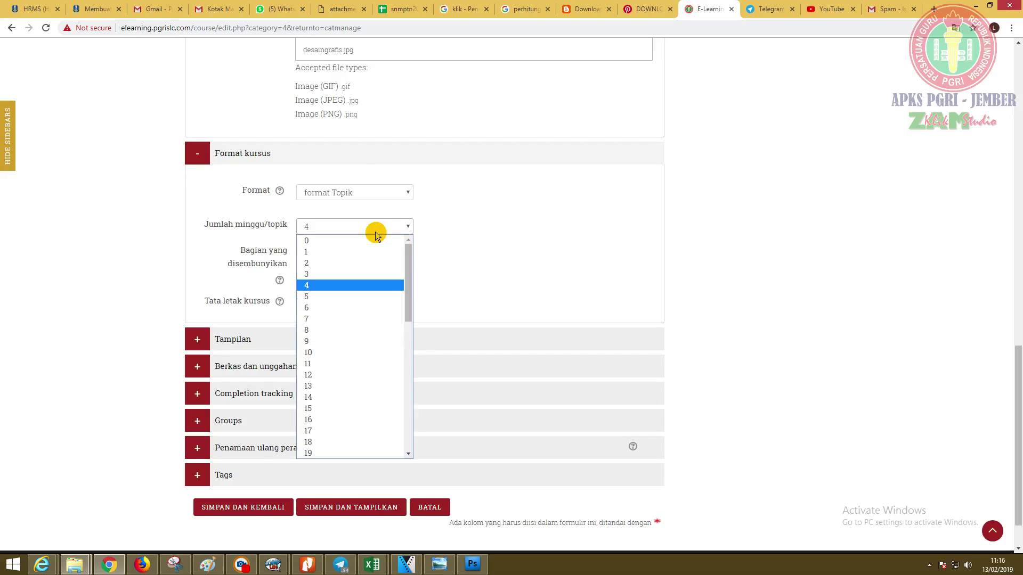
pyautogui.click(350, 297)
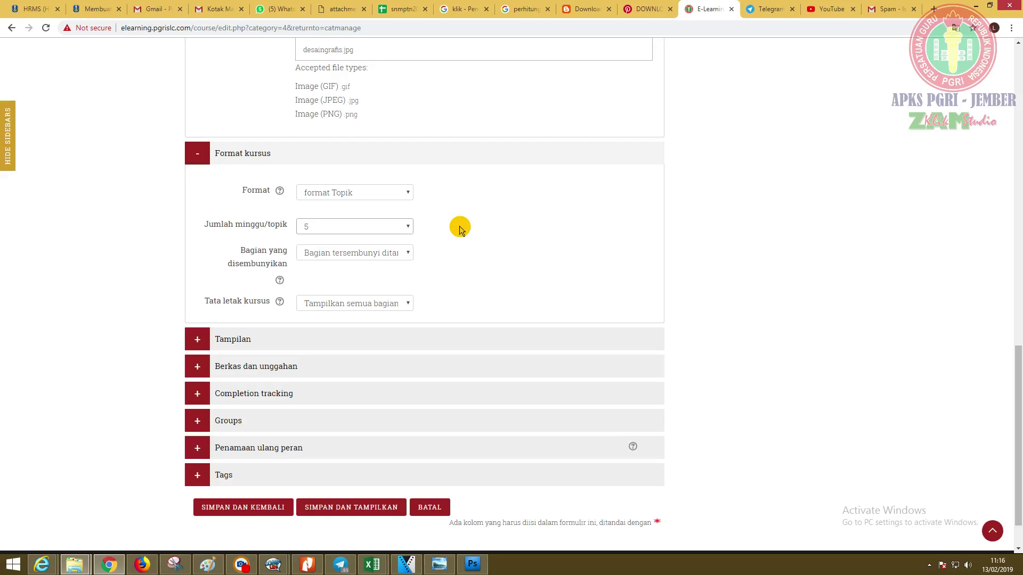
pyautogui.click(375, 228)
pyautogui.click(363, 229)
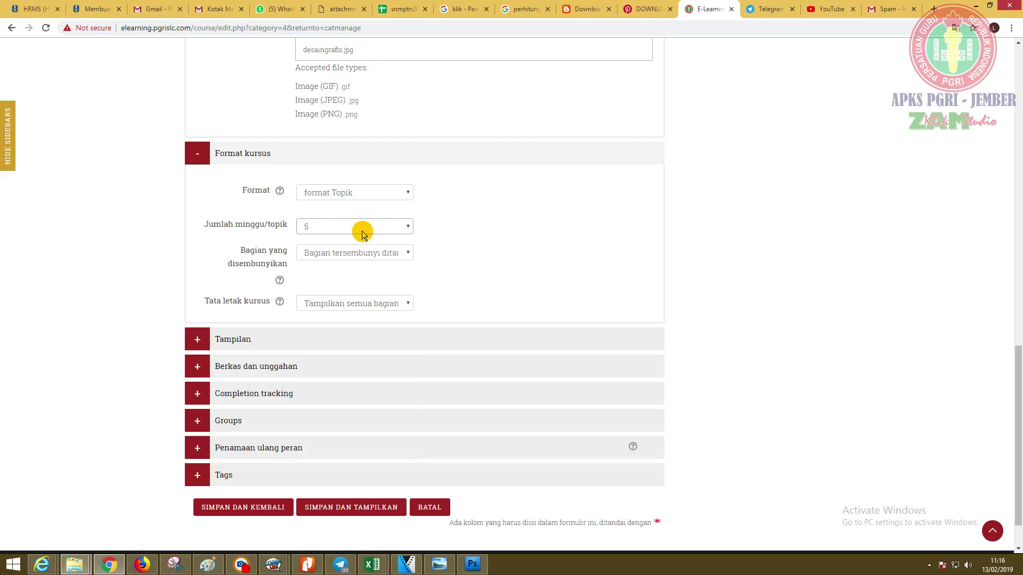
# Review the choices for Bagian yang disembunyikan, leaving it on Bagian tersembunyi ditampilkan dalam bentuk terlipat
pyautogui.click(377, 253)
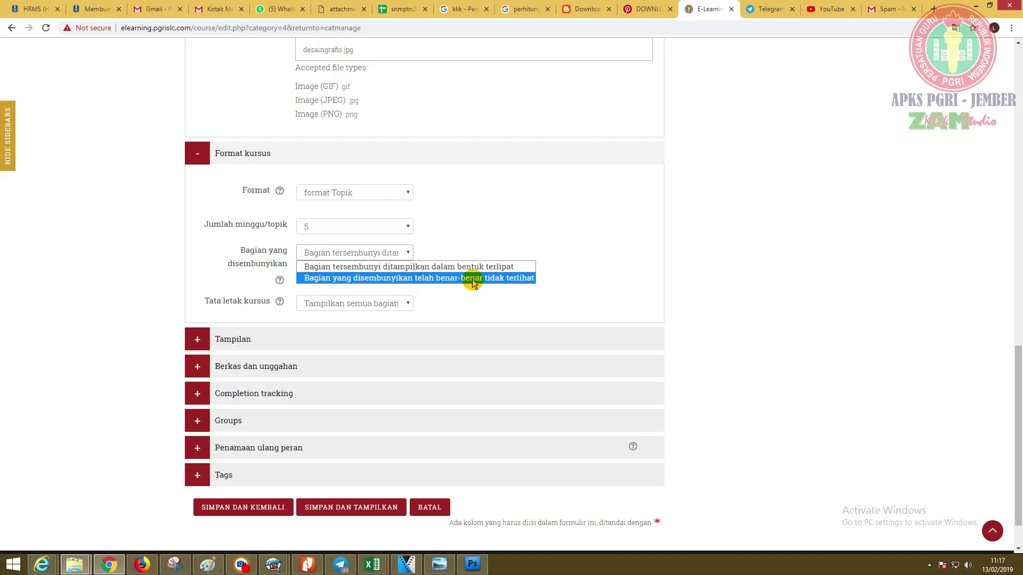
pyautogui.click(537, 230)
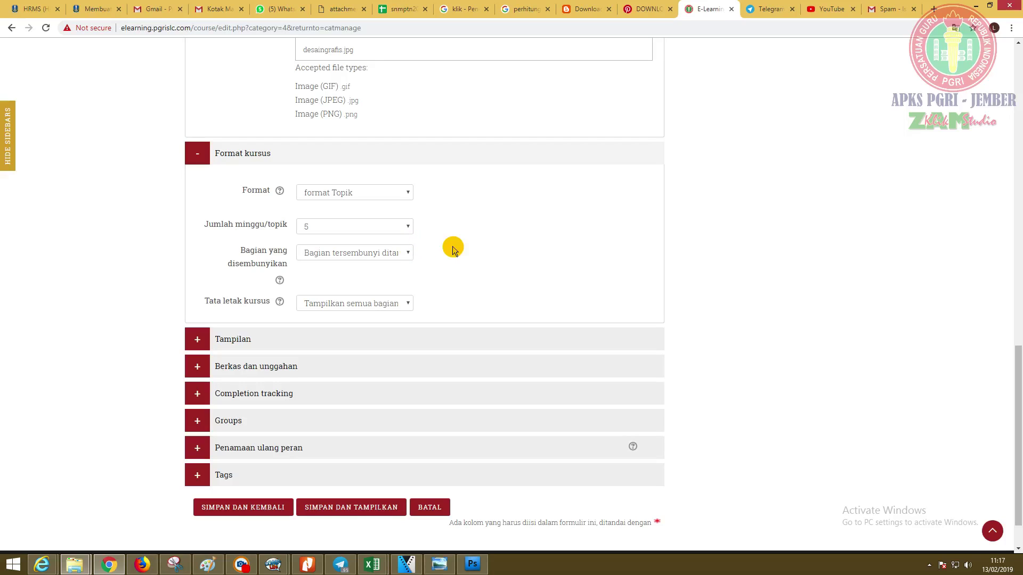
pyautogui.click(379, 253)
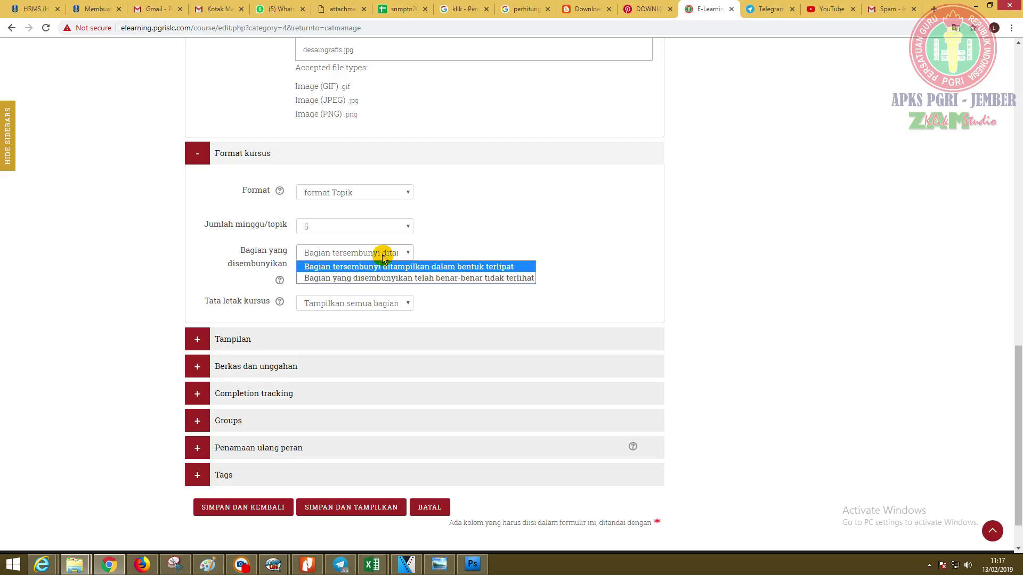
pyautogui.click(379, 253)
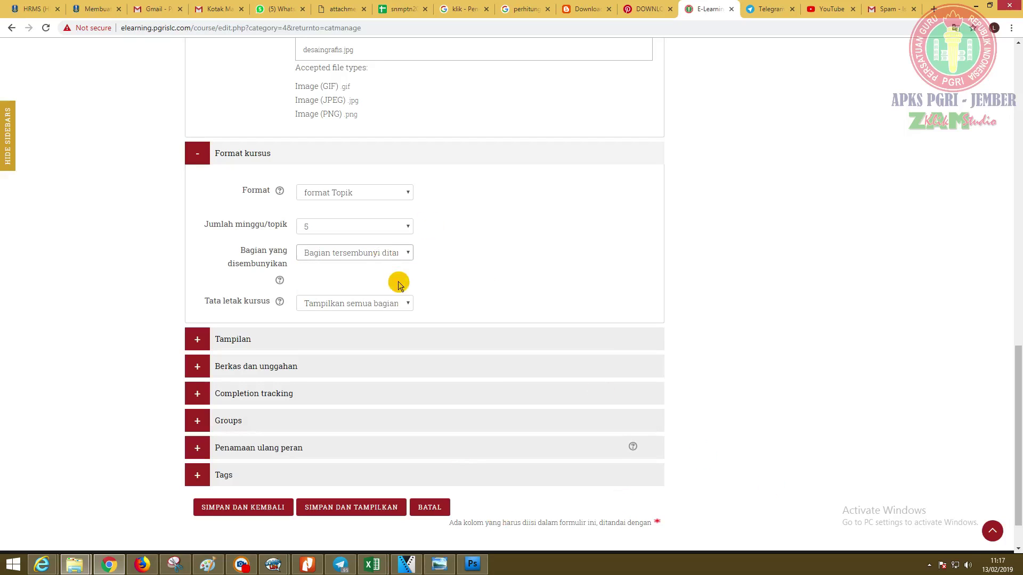
# Choose Tampilkan semua bagian pada satu halaman as the course layout under Tata letak kursus
pyautogui.scroll(-1, 444, 292)
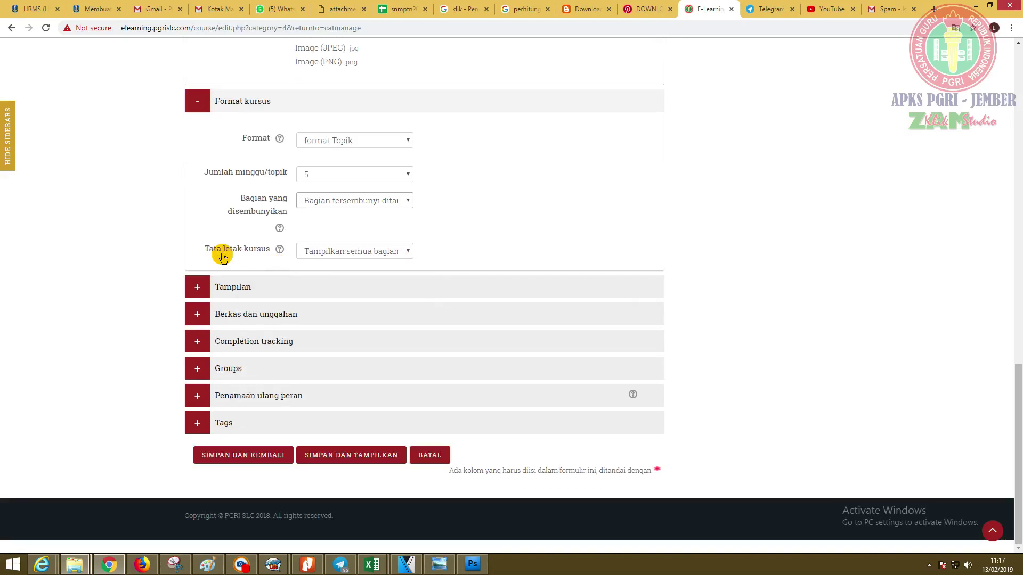
pyautogui.click(335, 250)
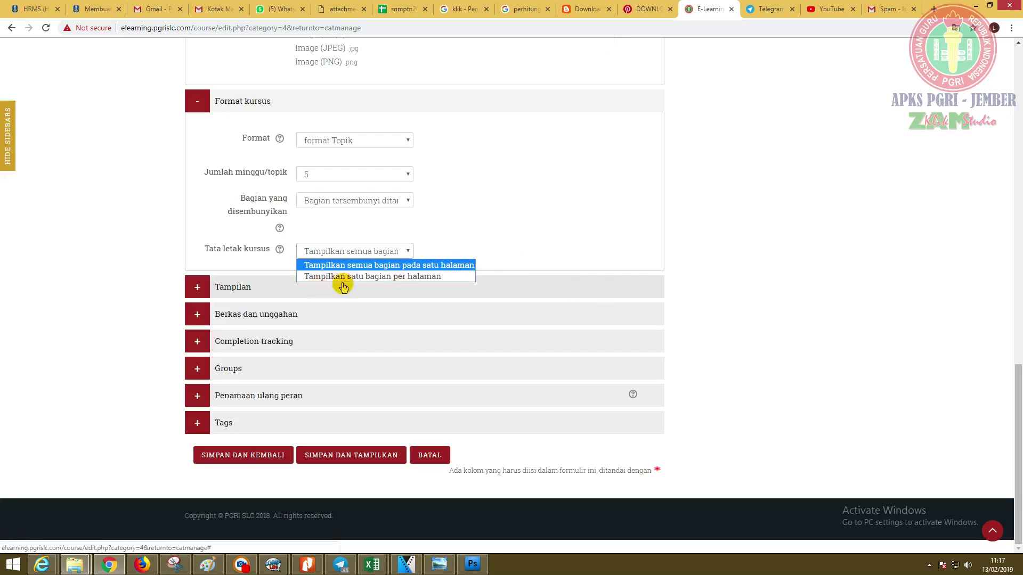
pyautogui.click(437, 263)
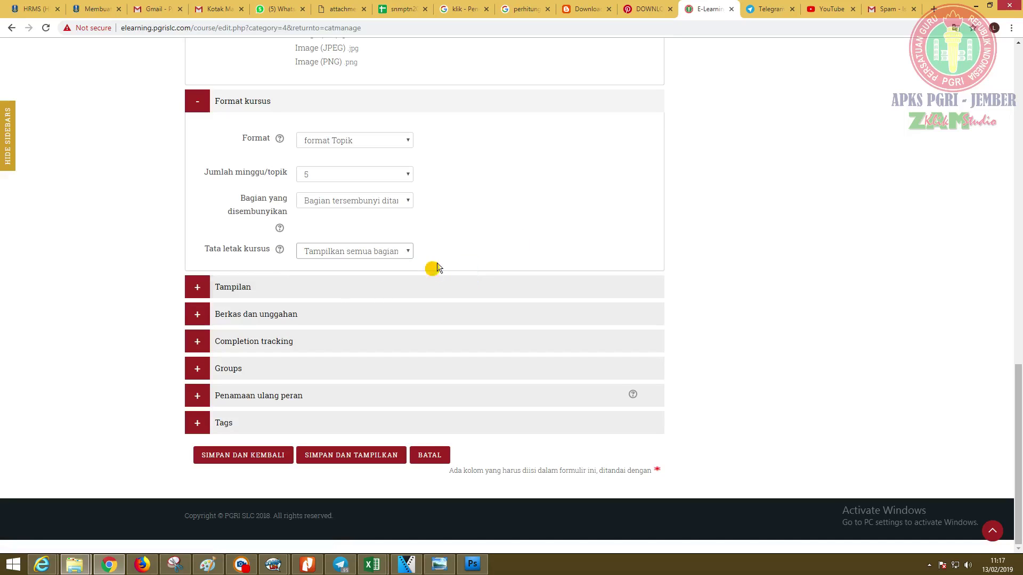
pyautogui.scroll(3, 494, 442)
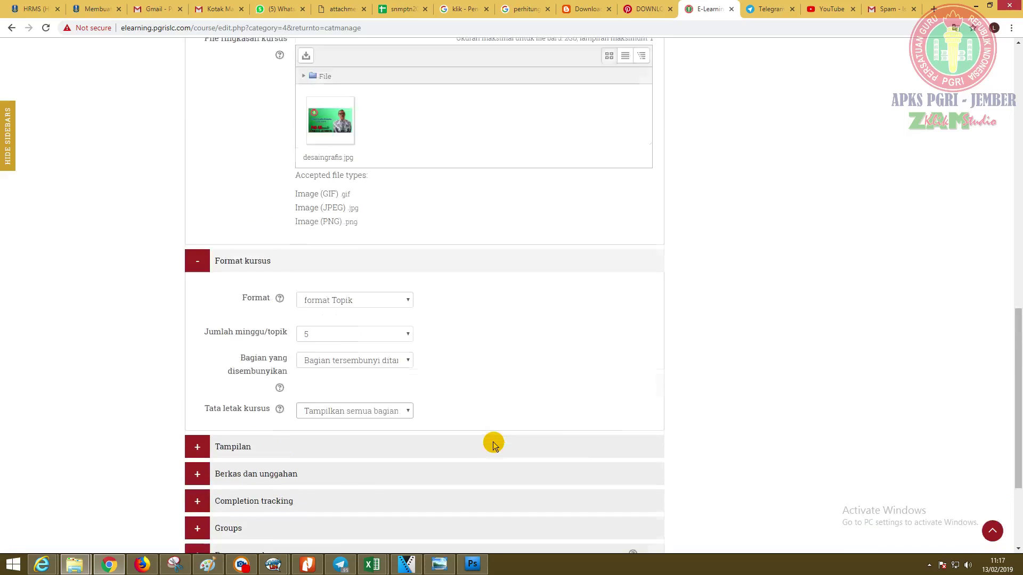
pyautogui.scroll(1, 494, 443)
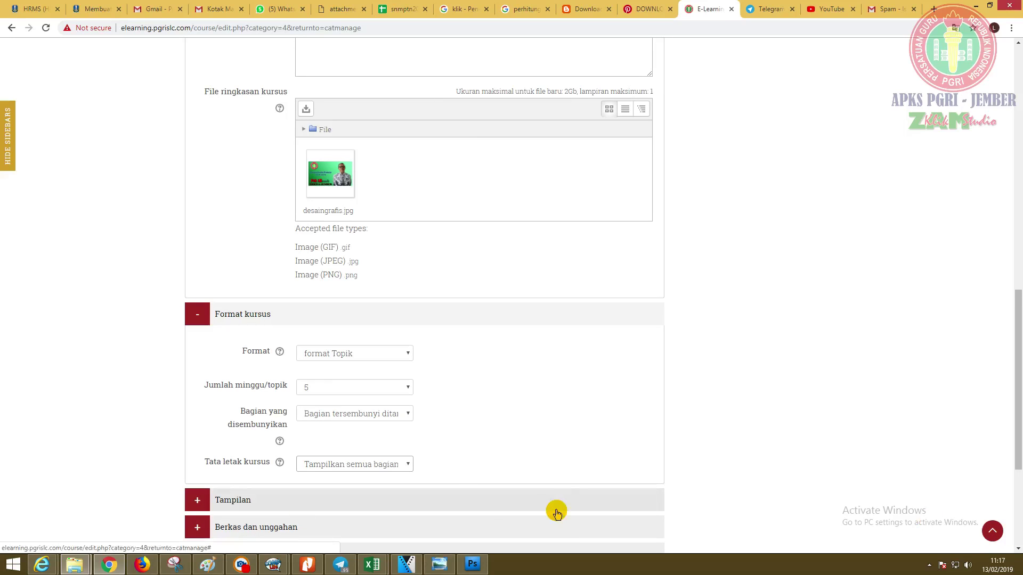
pyautogui.scroll(-3, 452, 397)
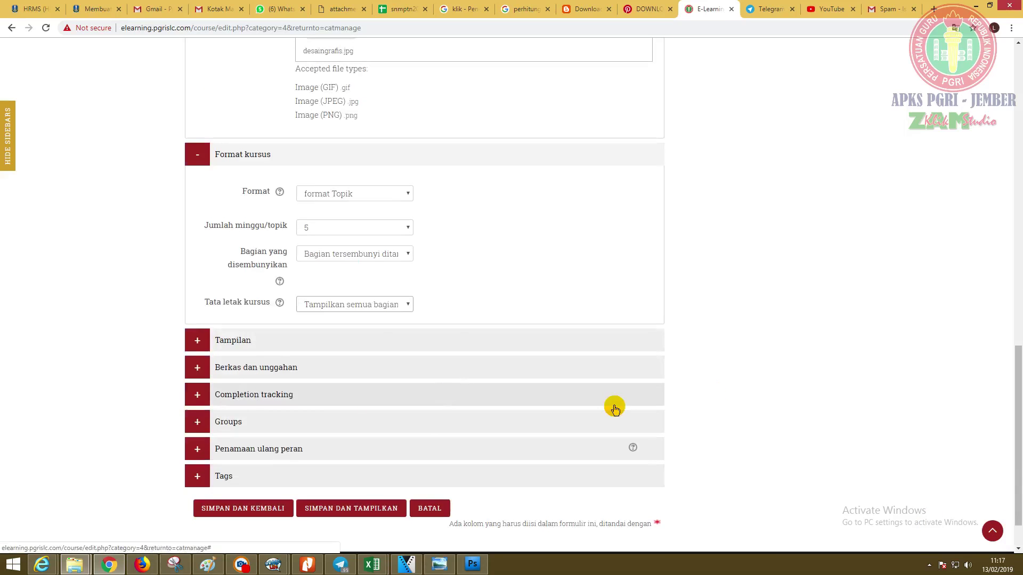
pyautogui.click(388, 304)
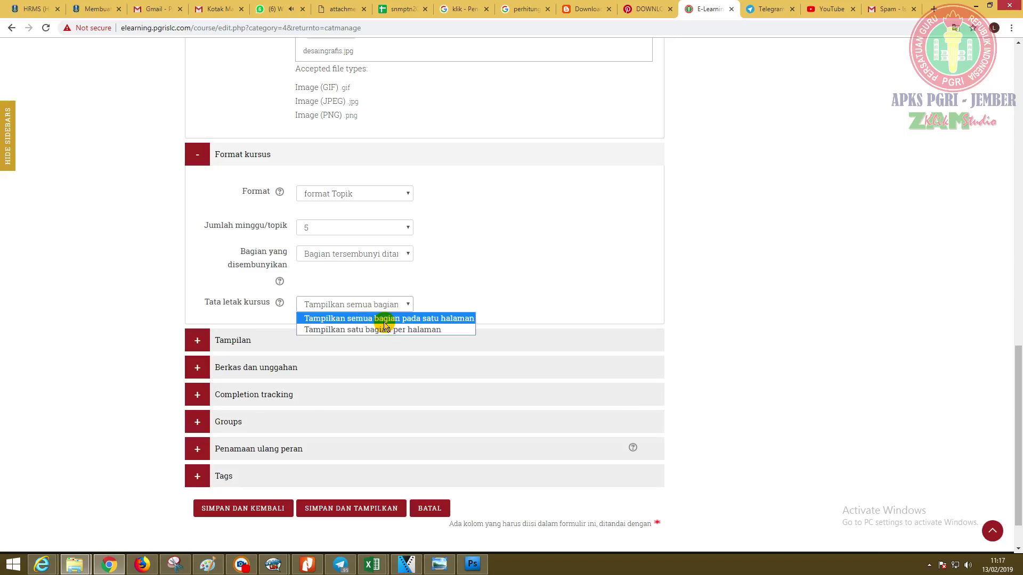
pyautogui.click(380, 319)
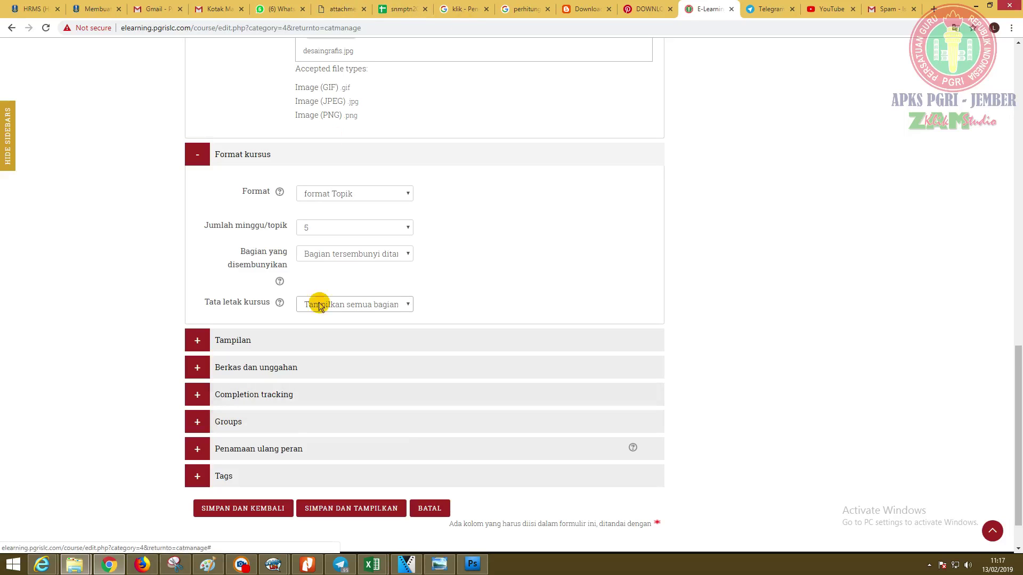
# Review the course form from the Umum section down to Format kursus and recheck the Tata letak kursus choices
pyautogui.scroll(8, 491, 313)
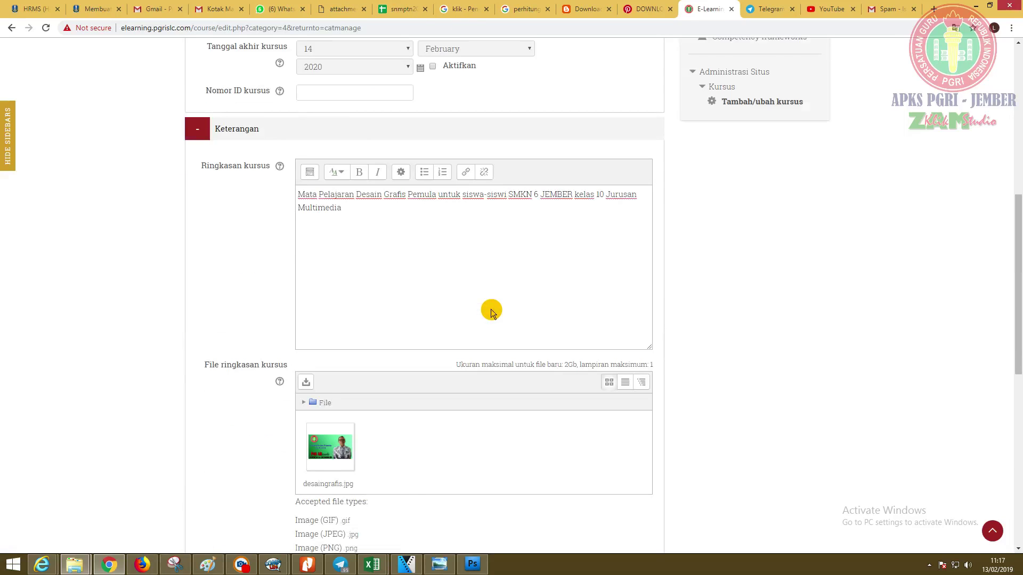
pyautogui.scroll(5, 491, 312)
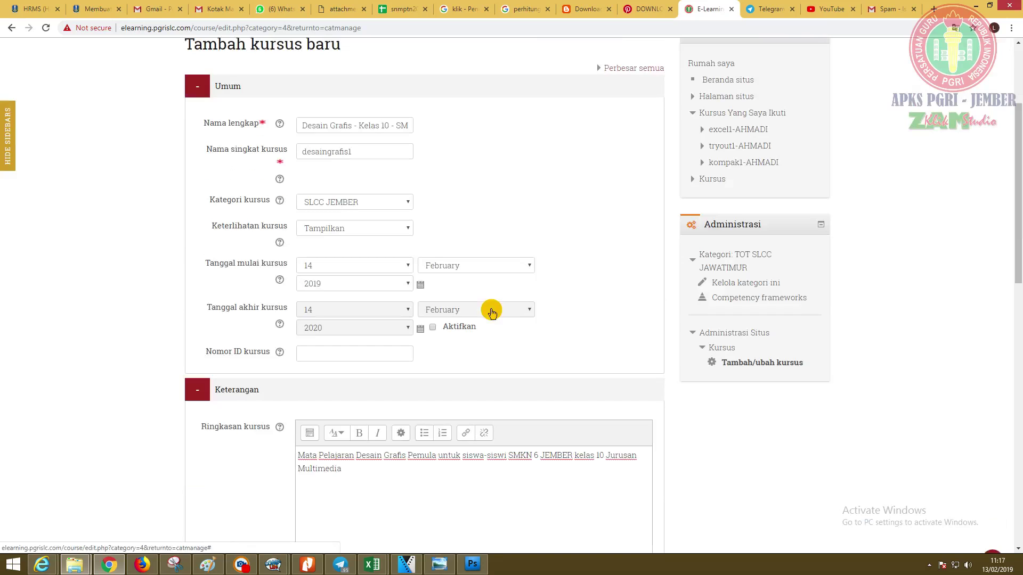
pyautogui.scroll(-14, 491, 313)
pyautogui.scroll(8, 612, 297)
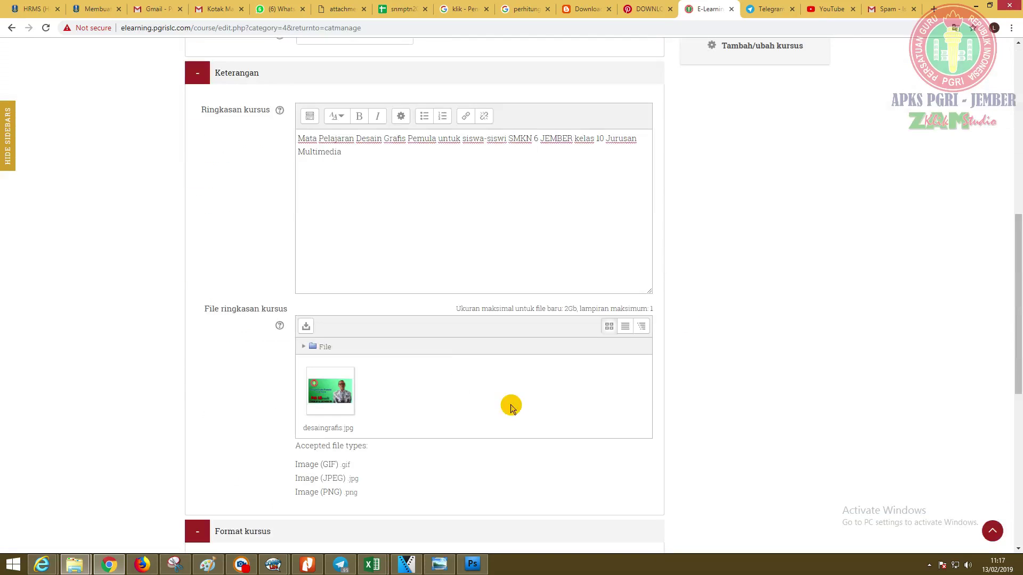
pyautogui.scroll(-7, 540, 433)
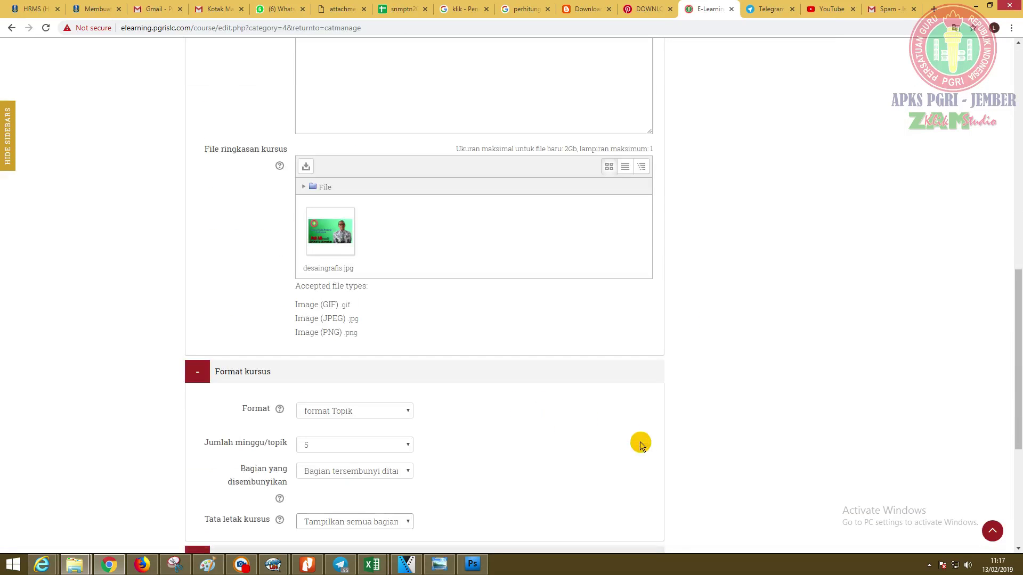
pyautogui.click(378, 314)
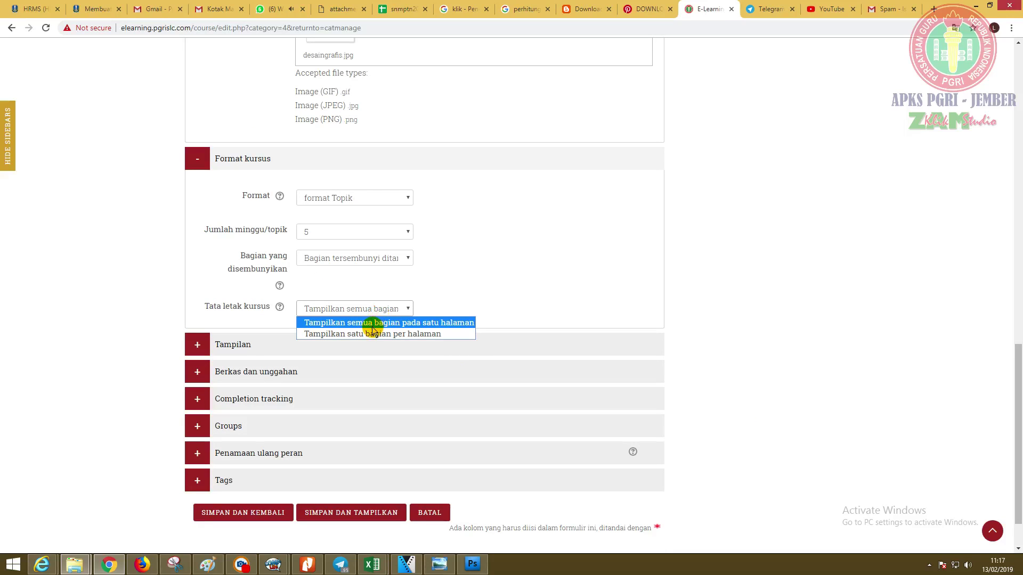
pyautogui.click(373, 326)
# Expand the Tampilan section and check the Pemaksaan bahasa setting, keeping Jangan paksa
pyautogui.scroll(-1, 474, 307)
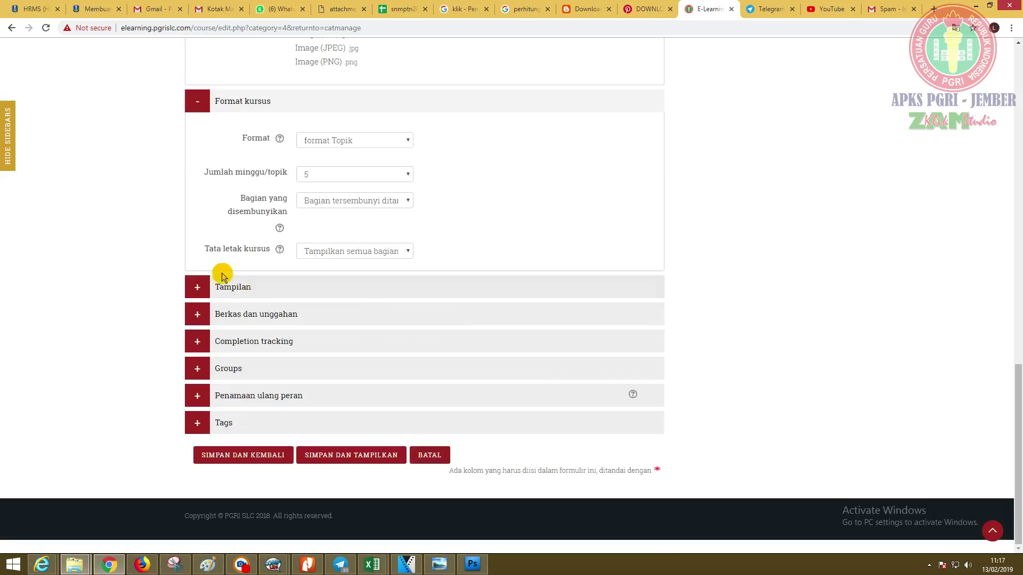
pyautogui.click(218, 282)
pyautogui.scroll(-2, 389, 315)
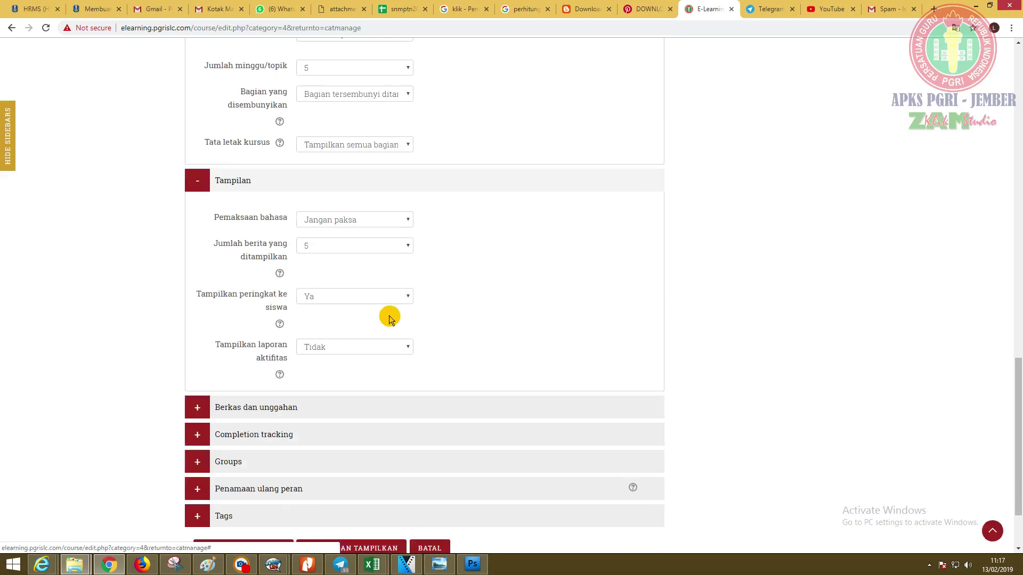
pyautogui.click(355, 222)
pyautogui.click(354, 219)
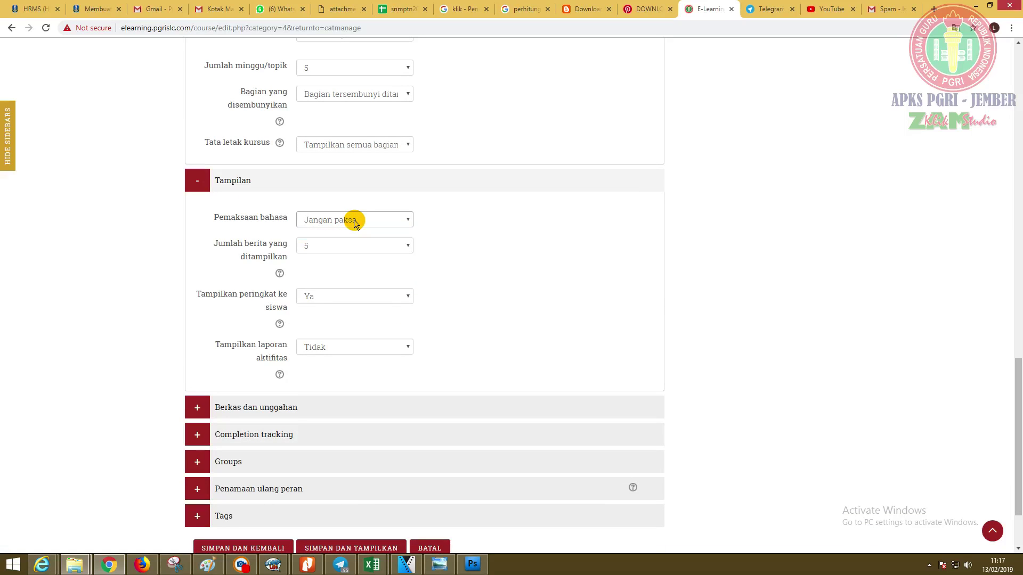
# Check which languages the site's language selector in the page header offers, without switching language
pyautogui.scroll(15, 884, 245)
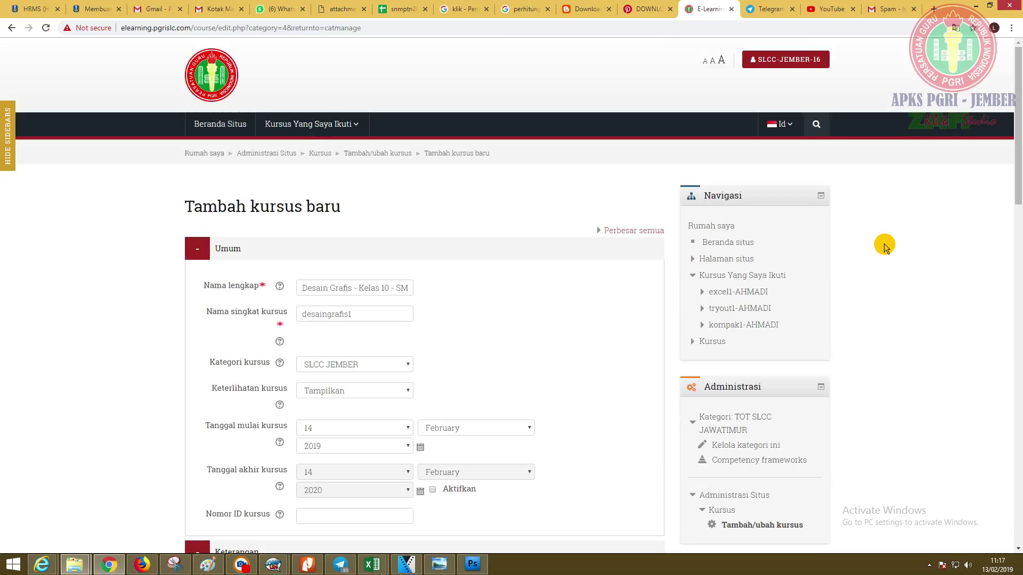
pyautogui.click(791, 128)
pyautogui.click(613, 90)
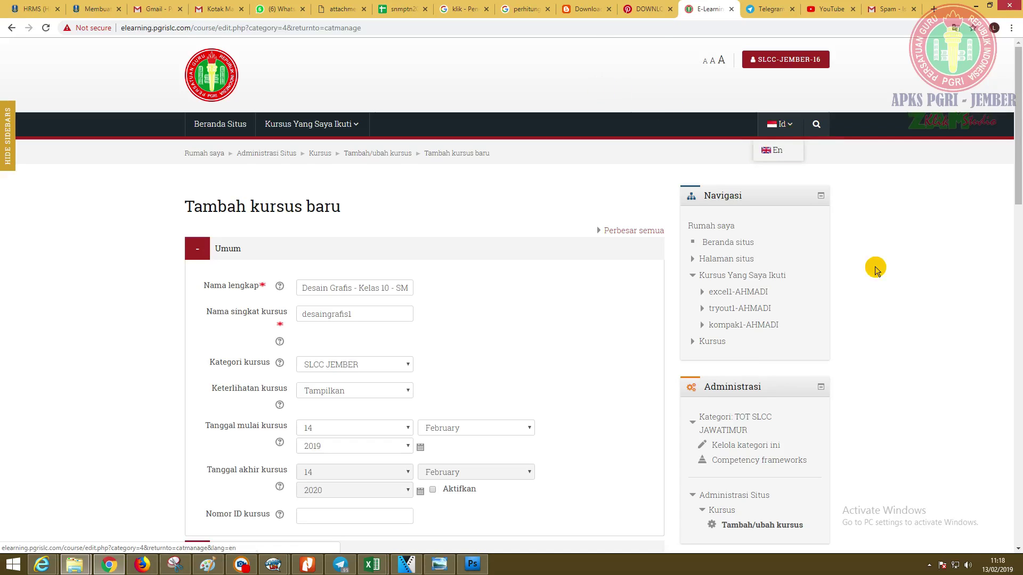
# Check the language choices under Pemaksaan bahasa in the Tampilan section, keeping Jangan paksa
pyautogui.scroll(-18, 876, 269)
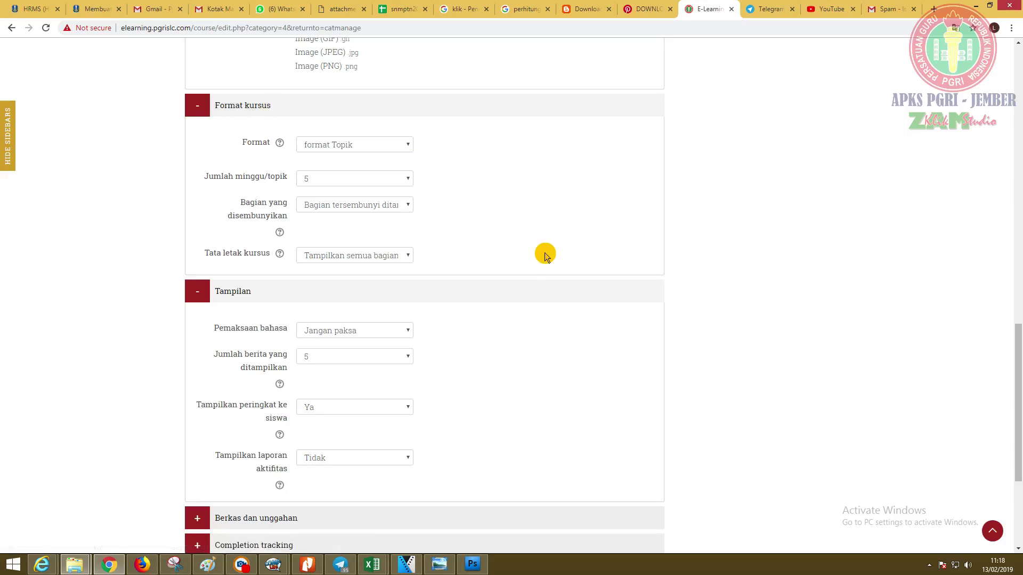
pyautogui.click(397, 333)
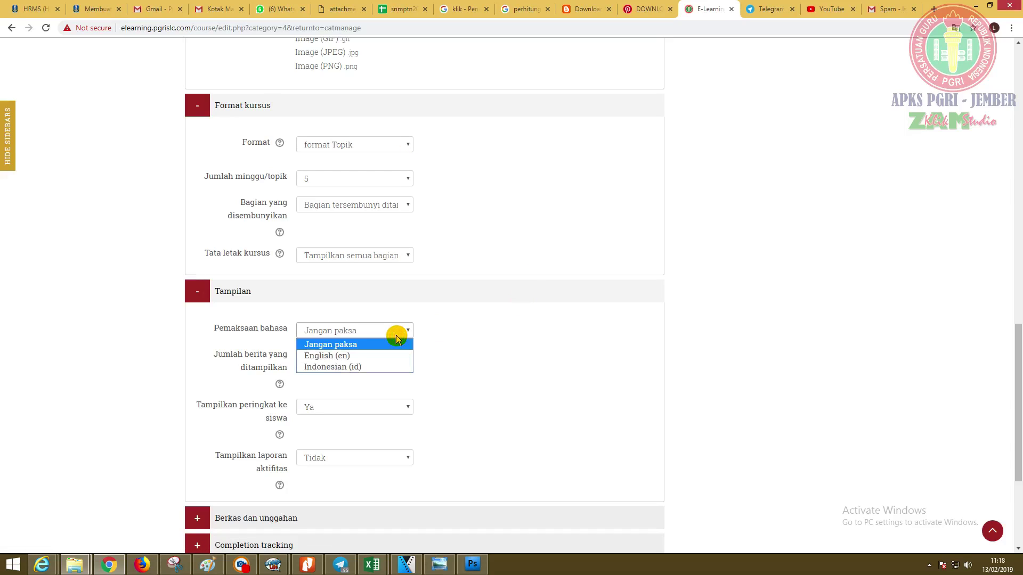
pyautogui.click(396, 335)
pyautogui.click(394, 333)
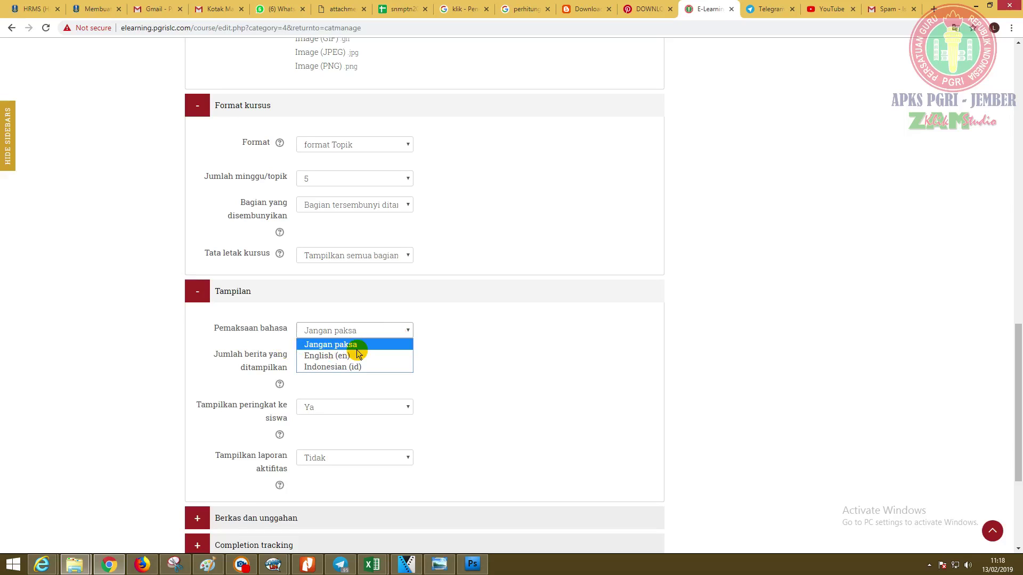
pyautogui.click(554, 318)
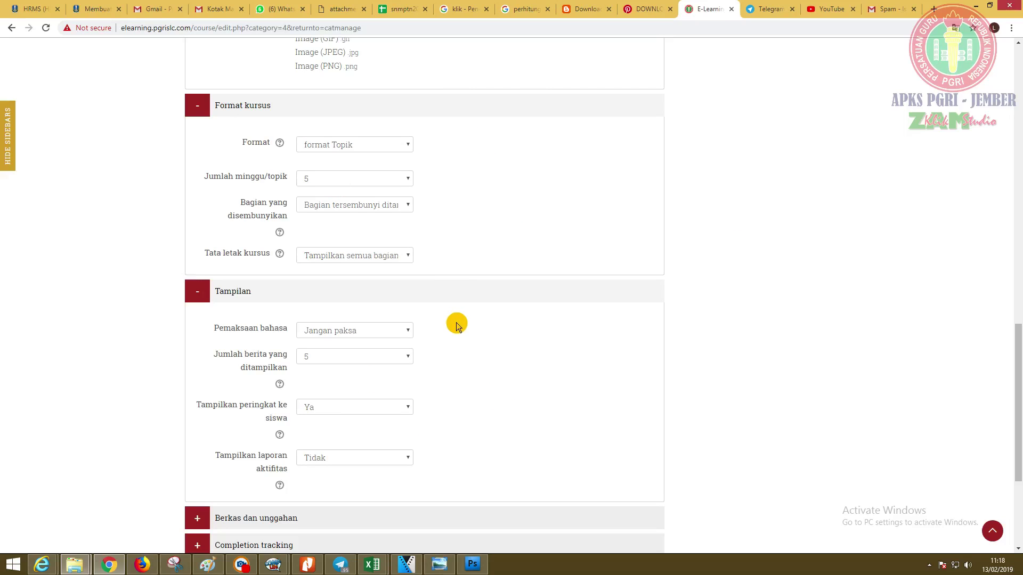
# Recheck the languages offered by the site's language selector in the page header, without switching language
pyautogui.scroll(20, 895, 301)
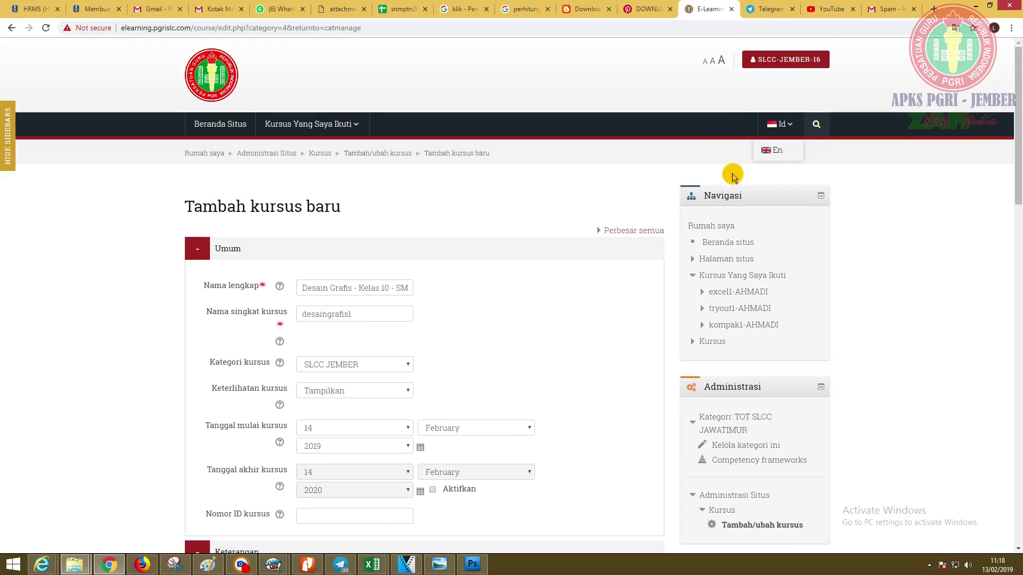
pyautogui.click(819, 138)
pyautogui.click(780, 124)
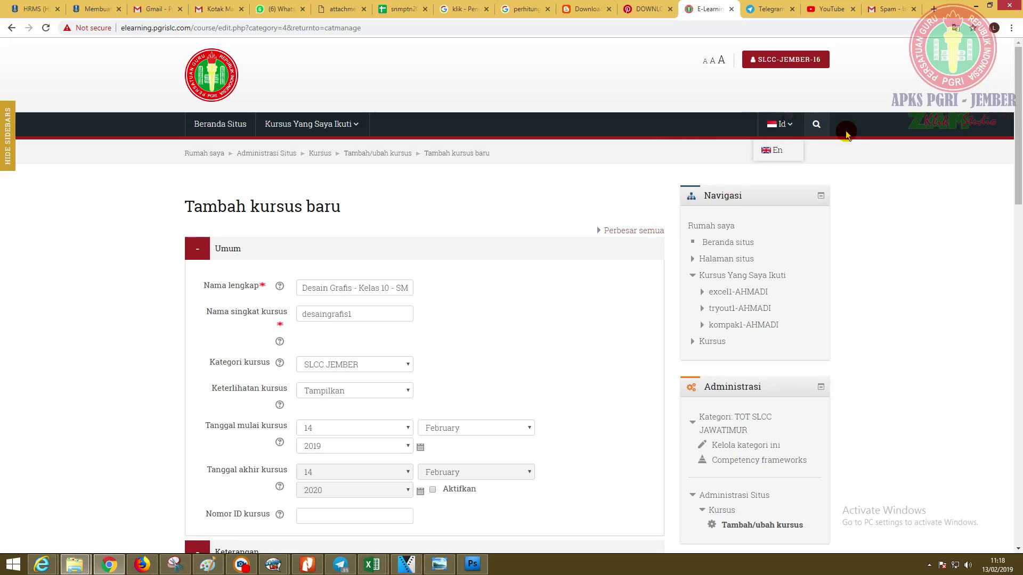
# Go over the Pemaksaan bahasa choices in the Tampilan section once more, leaving the course language unforced
pyautogui.scroll(-15, 570, 291)
pyautogui.scroll(-3, 458, 273)
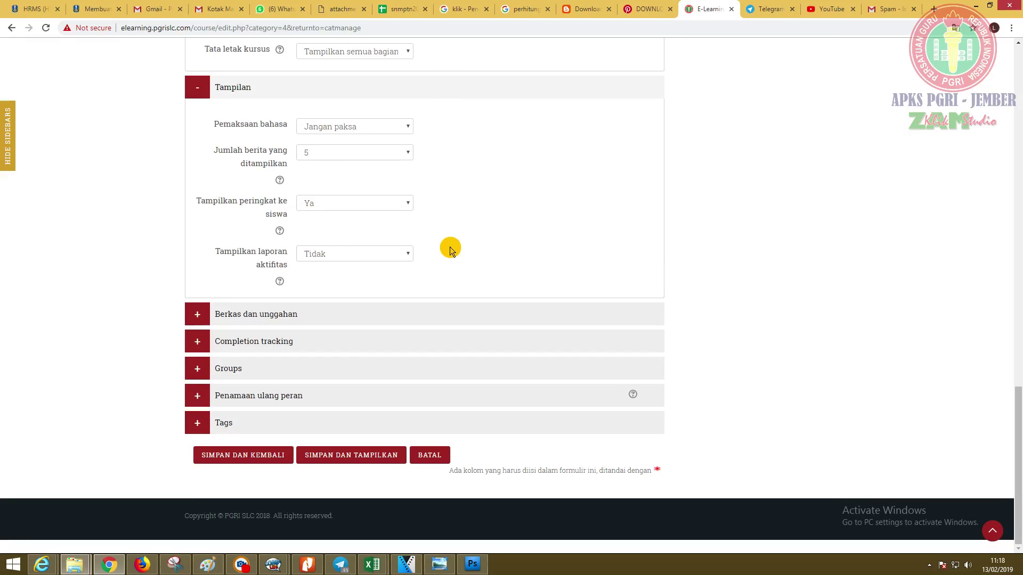
pyautogui.scroll(1, 546, 160)
pyautogui.scroll(1, 546, 159)
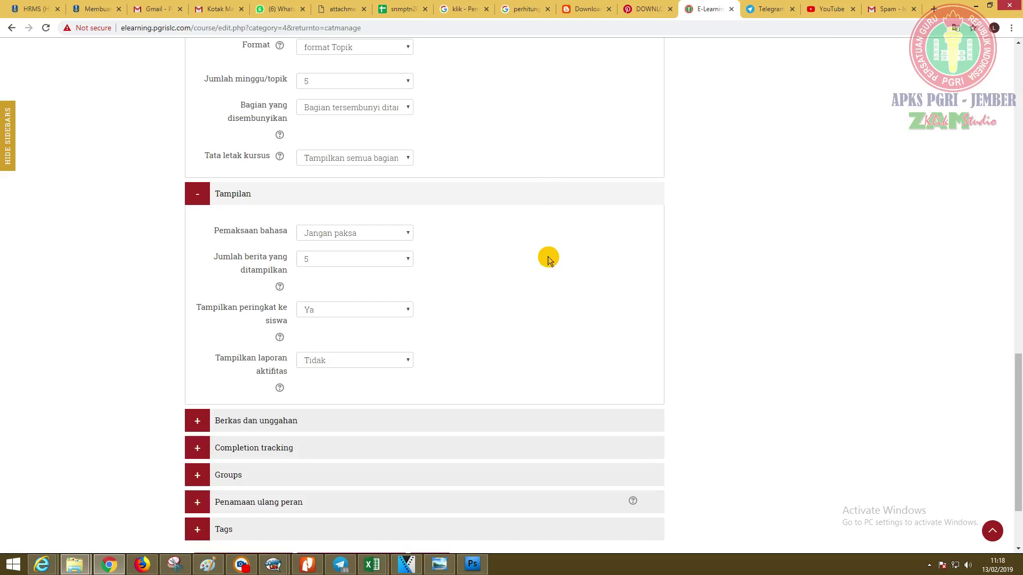
pyautogui.click(382, 234)
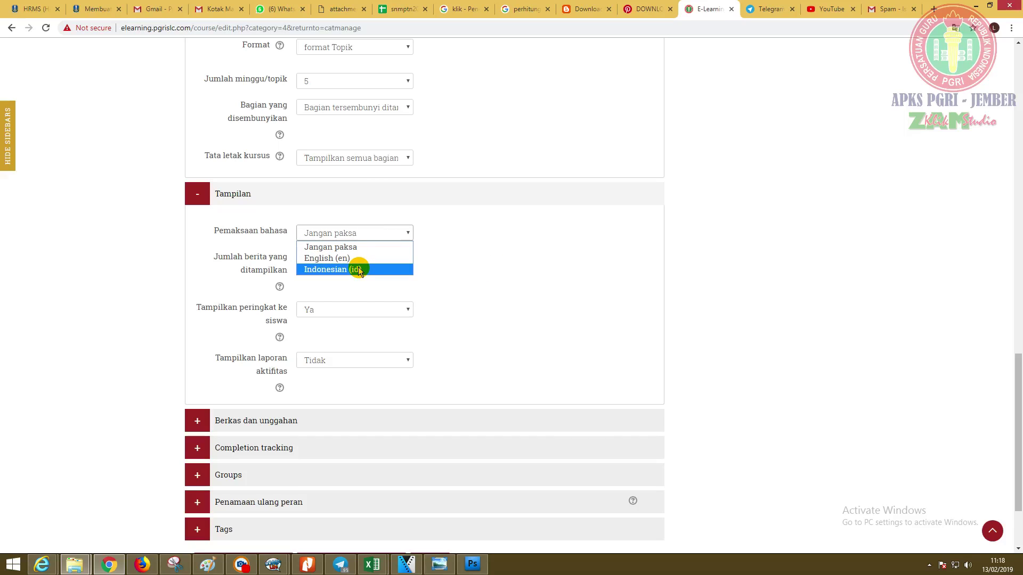
pyautogui.click(531, 254)
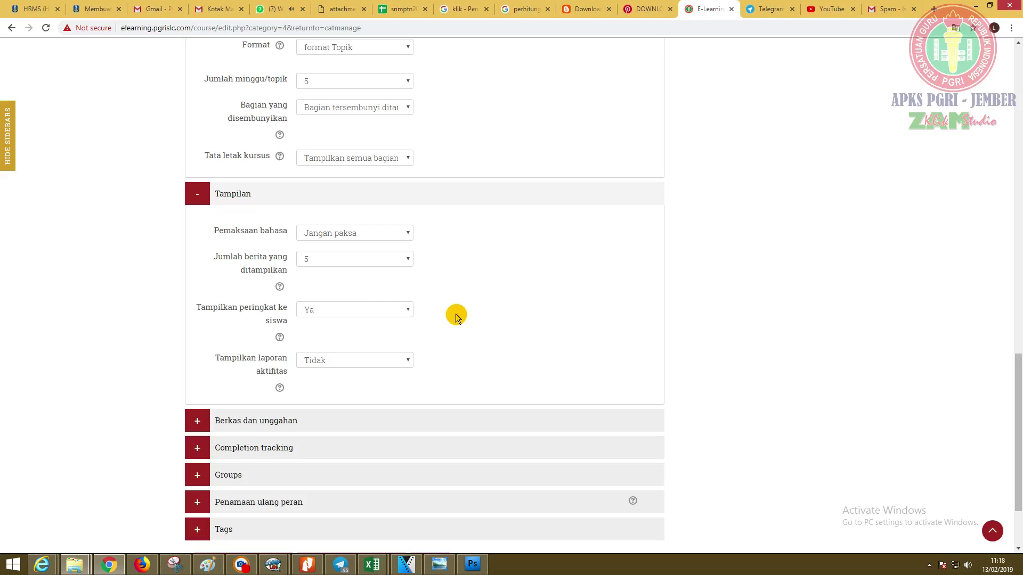
# Keep Tampilkan peringkat ke siswa at Ya and choose Tidak for Tampilkan laporan aktifitas in the Tampilan section
pyautogui.click(379, 309)
pyautogui.click(381, 311)
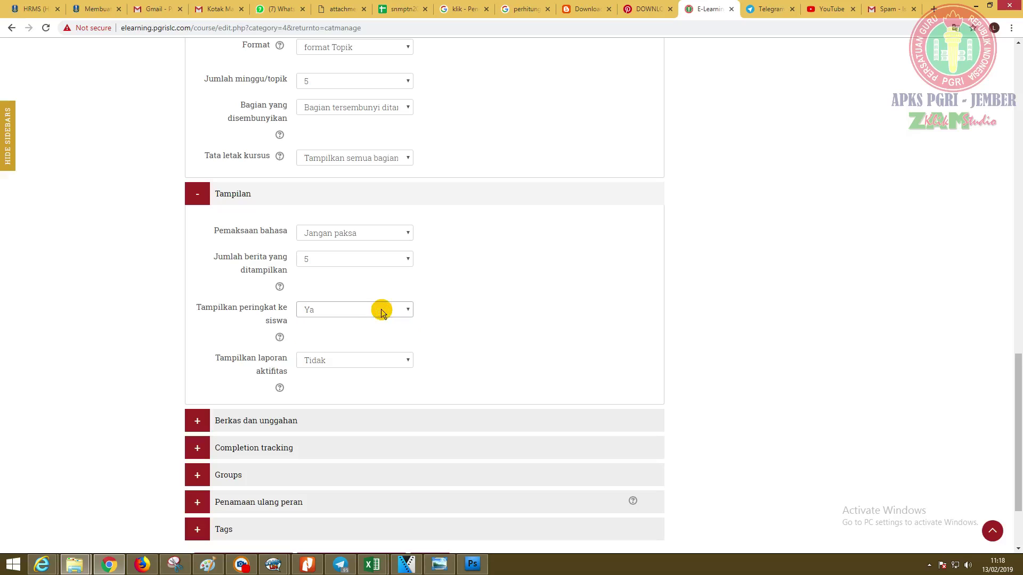
pyautogui.click(356, 367)
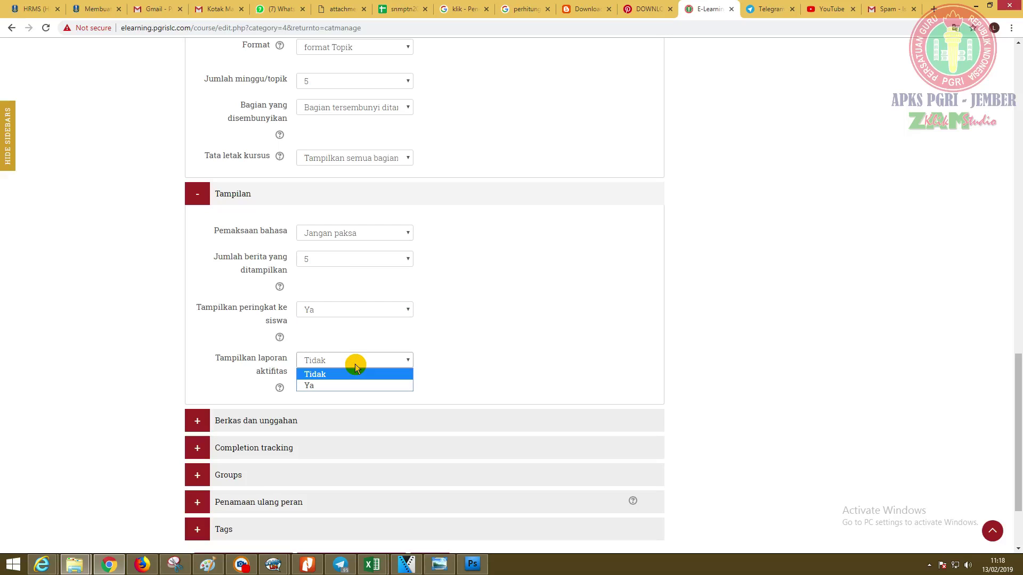
pyautogui.click(344, 376)
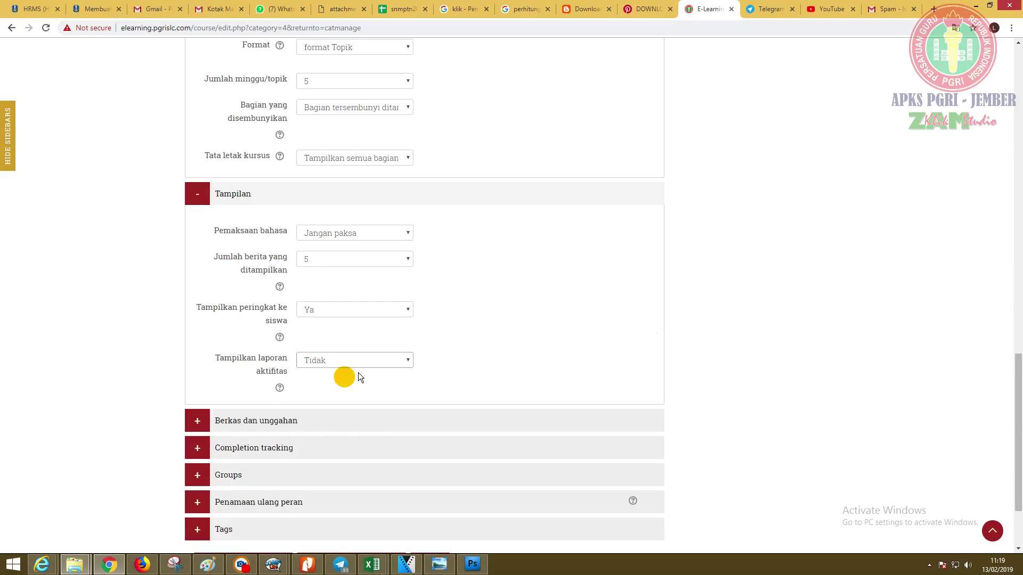
# Expand the Berkas dan unggahan section and check the size limits offered for Ukuran upload maksimum
pyautogui.scroll(20, 656, 334)
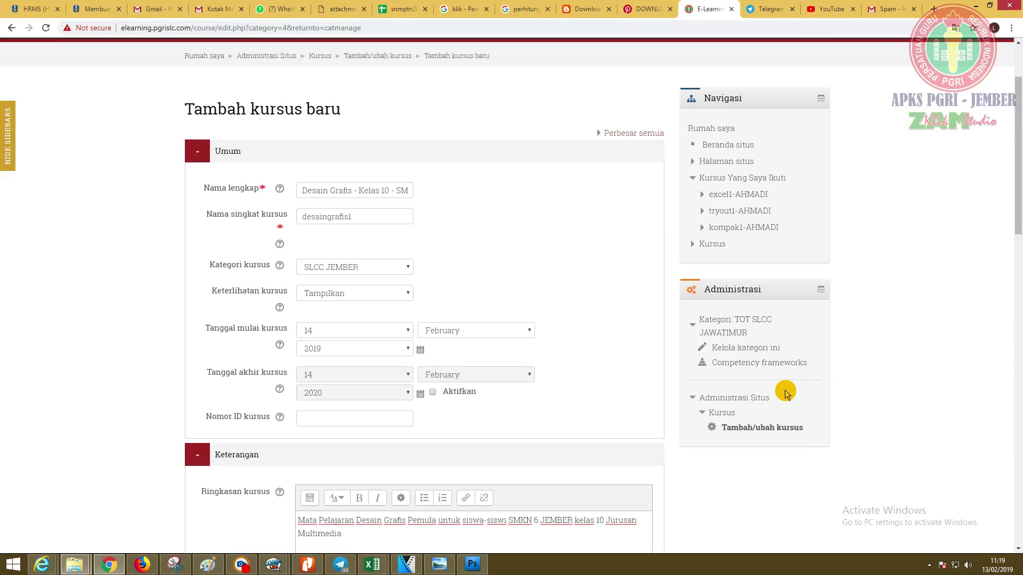
pyautogui.scroll(-16, 969, 373)
pyautogui.scroll(3, 429, 336)
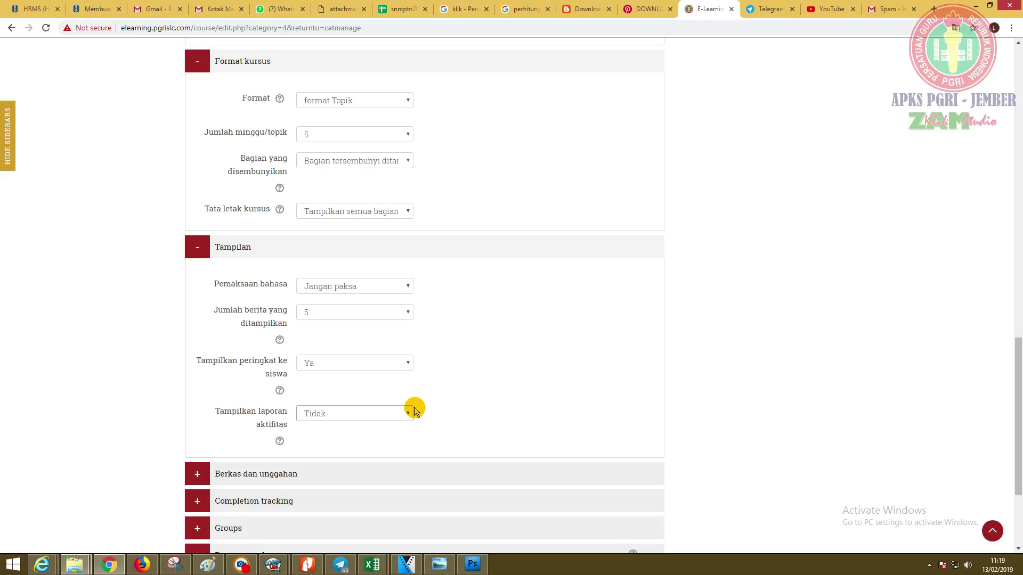
pyautogui.scroll(-3, 503, 406)
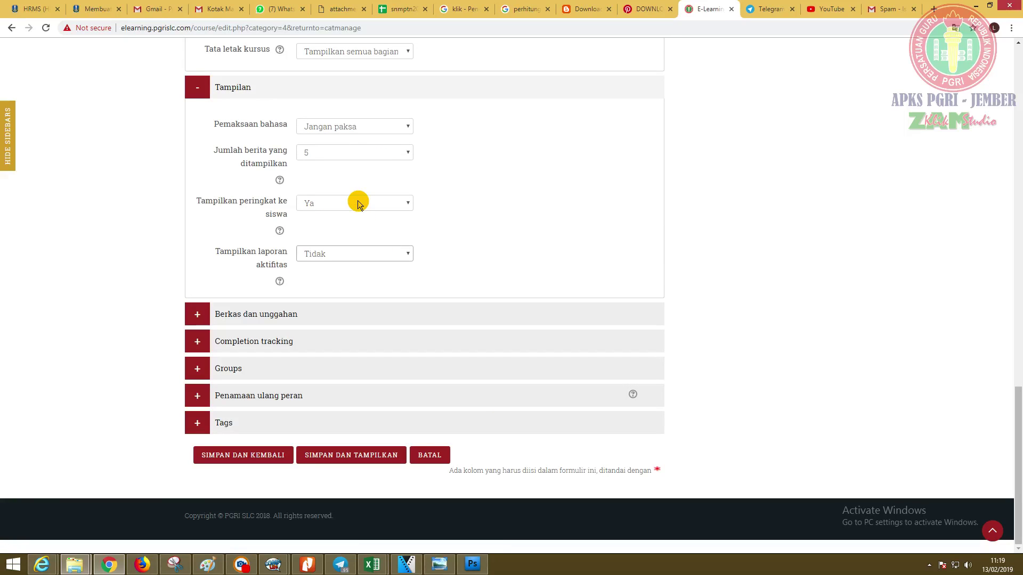
pyautogui.click(207, 320)
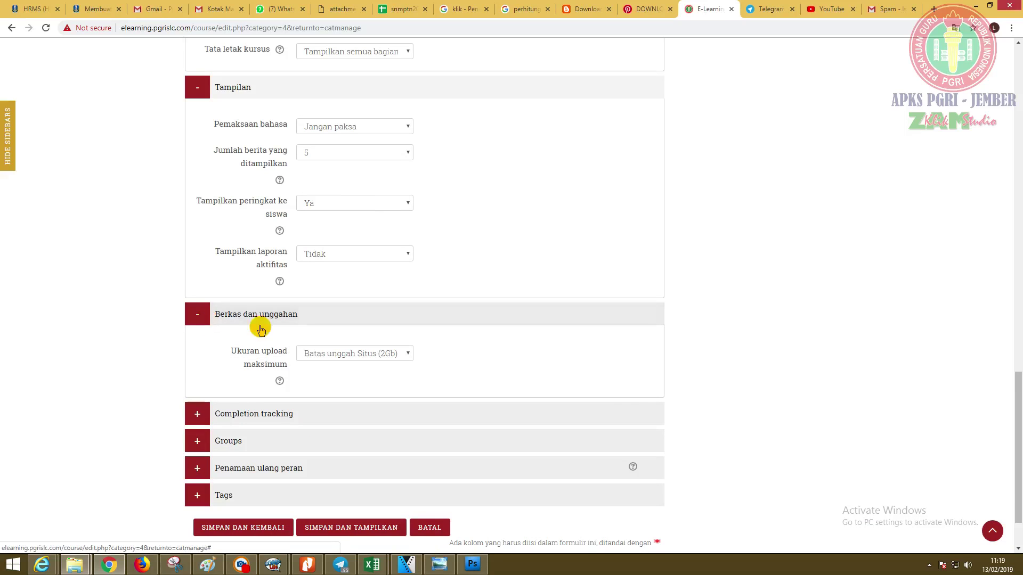
pyautogui.click(362, 360)
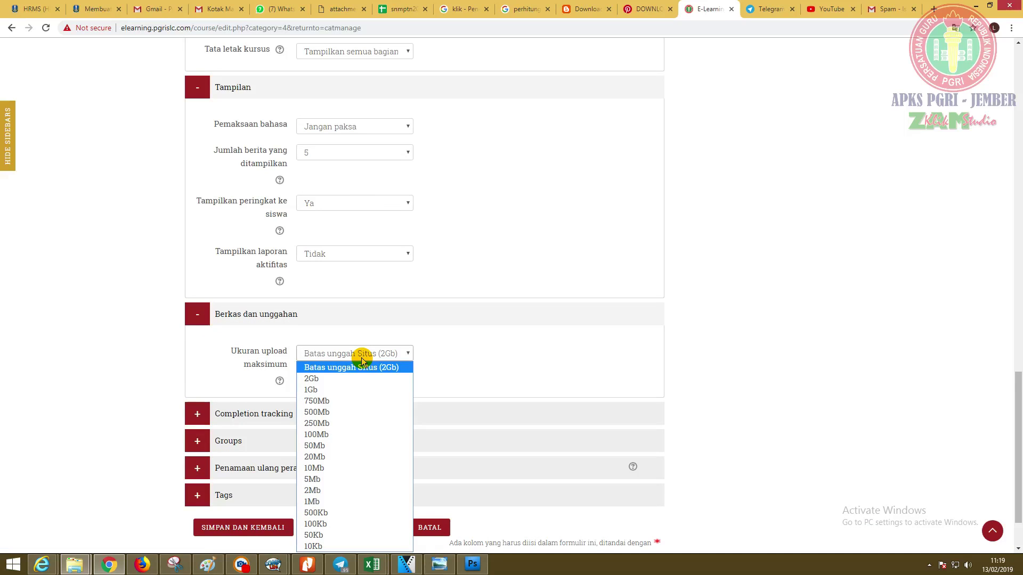
pyautogui.click(361, 359)
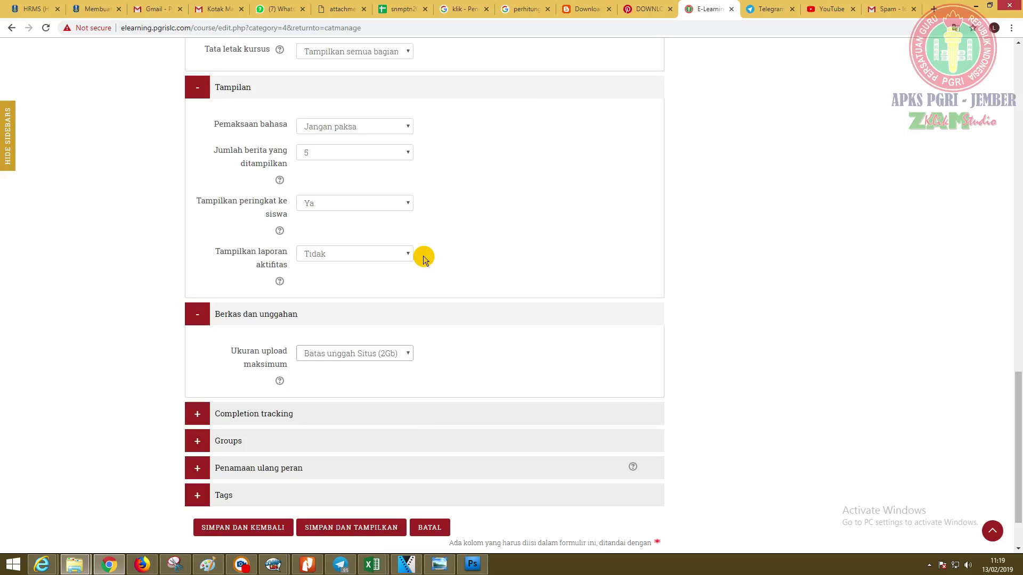
pyautogui.click(406, 356)
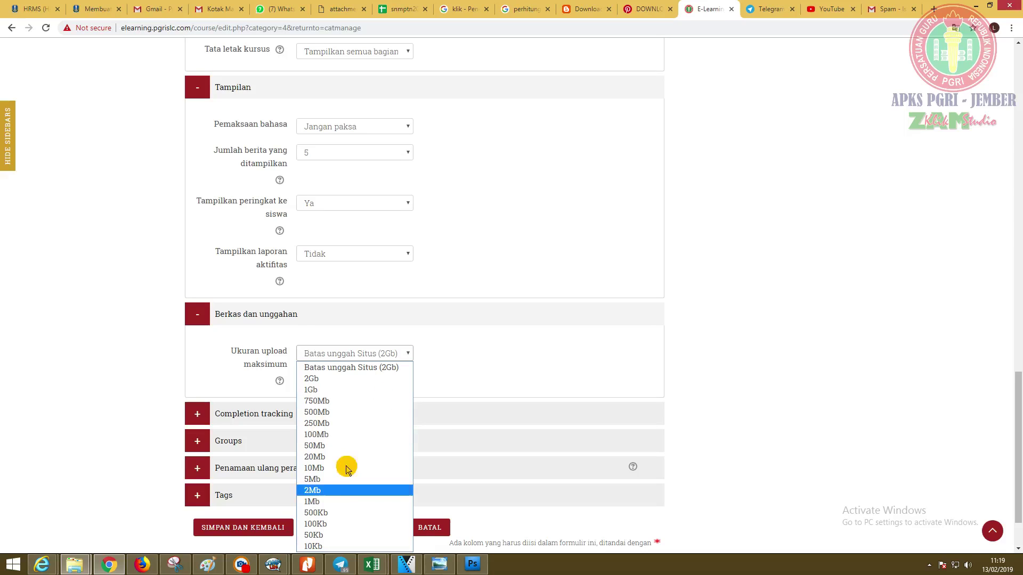
pyautogui.click(526, 358)
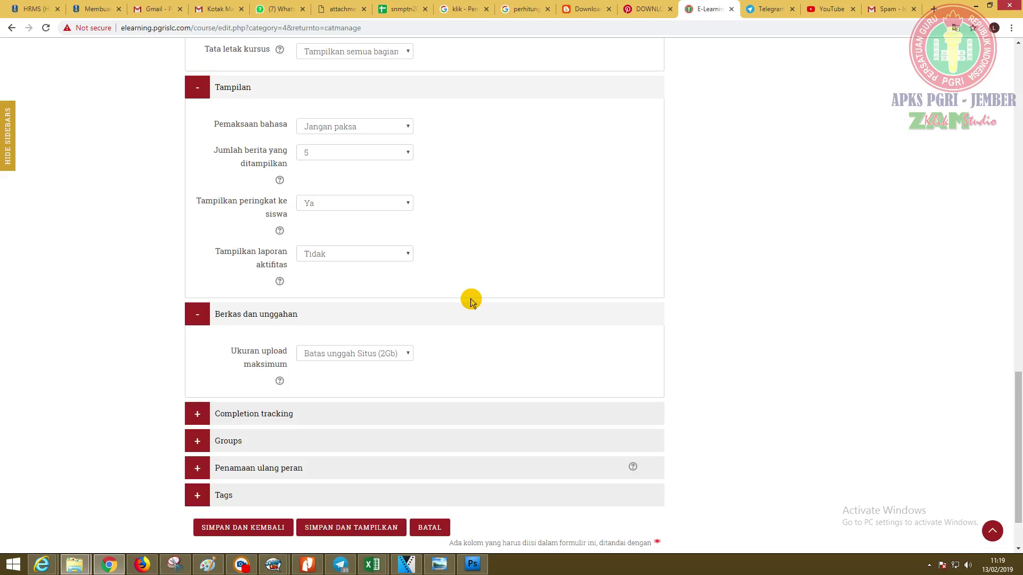
# Expand the Completion tracking section and choose Batas unggah Situs (2Gb) for Ukuran upload maksimum
pyautogui.scroll(-2, 246, 384)
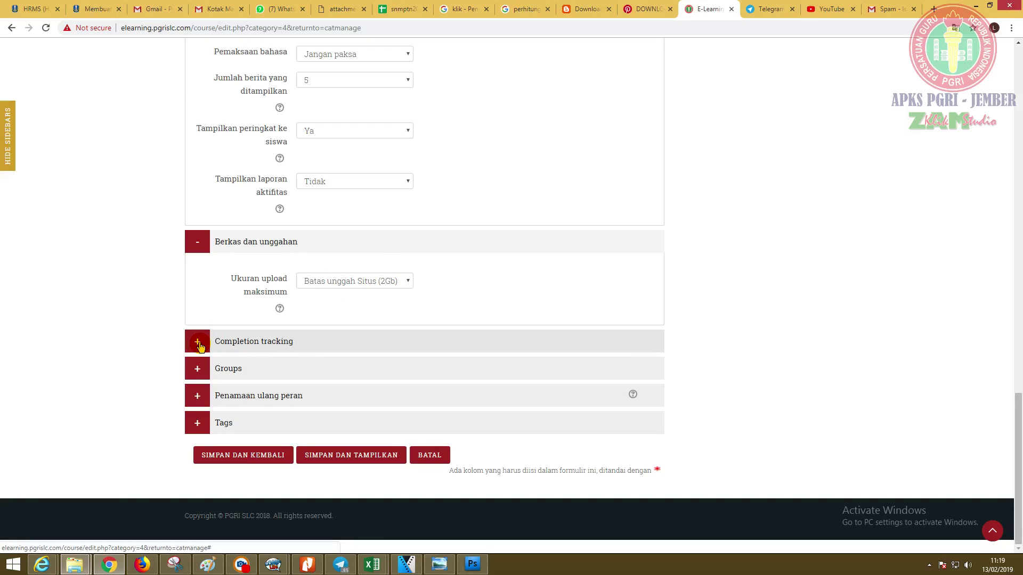
pyautogui.click(336, 285)
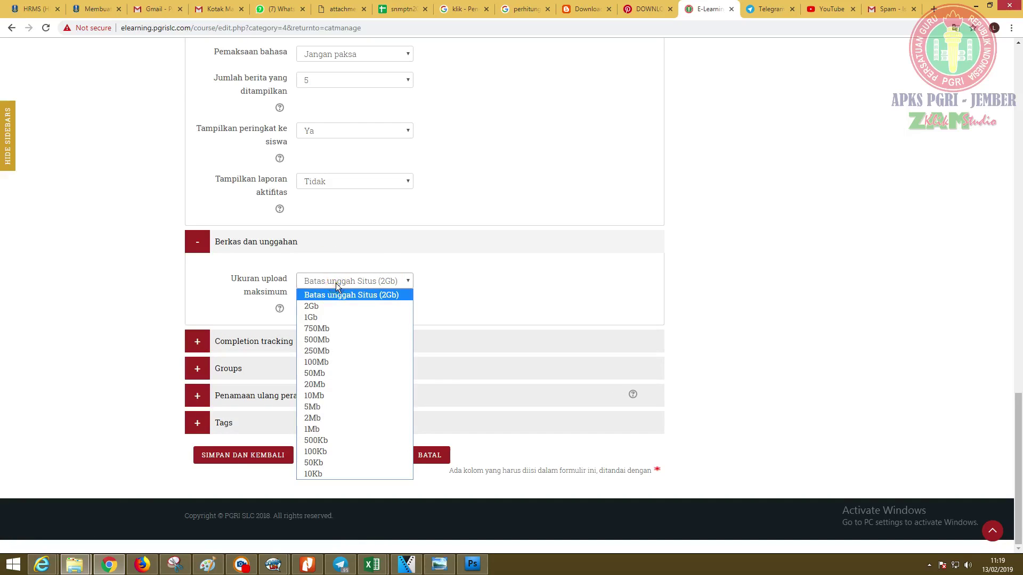
pyautogui.click(333, 284)
pyautogui.click(326, 281)
pyautogui.click(326, 281)
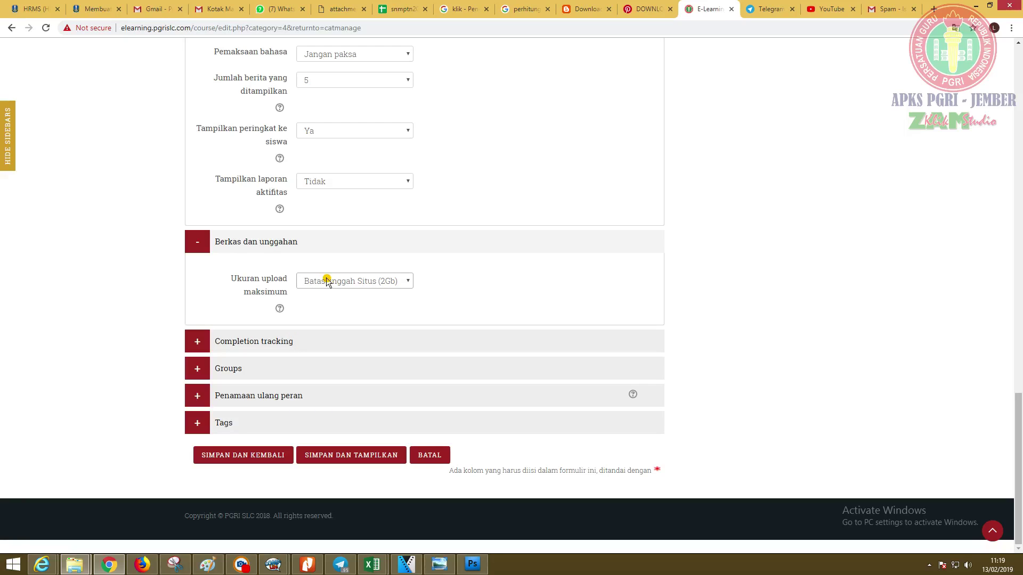
pyautogui.click(197, 342)
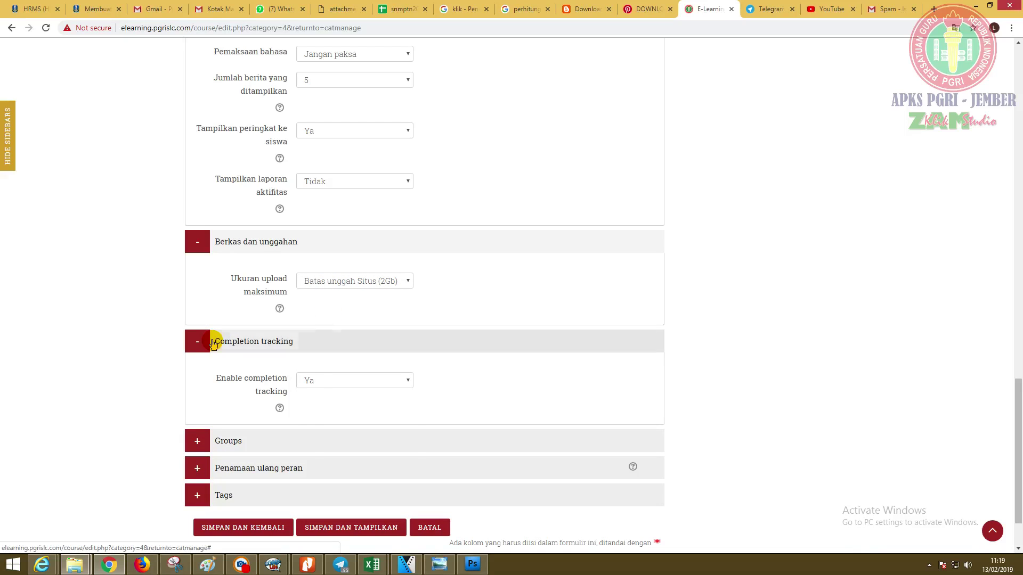
pyautogui.click(331, 282)
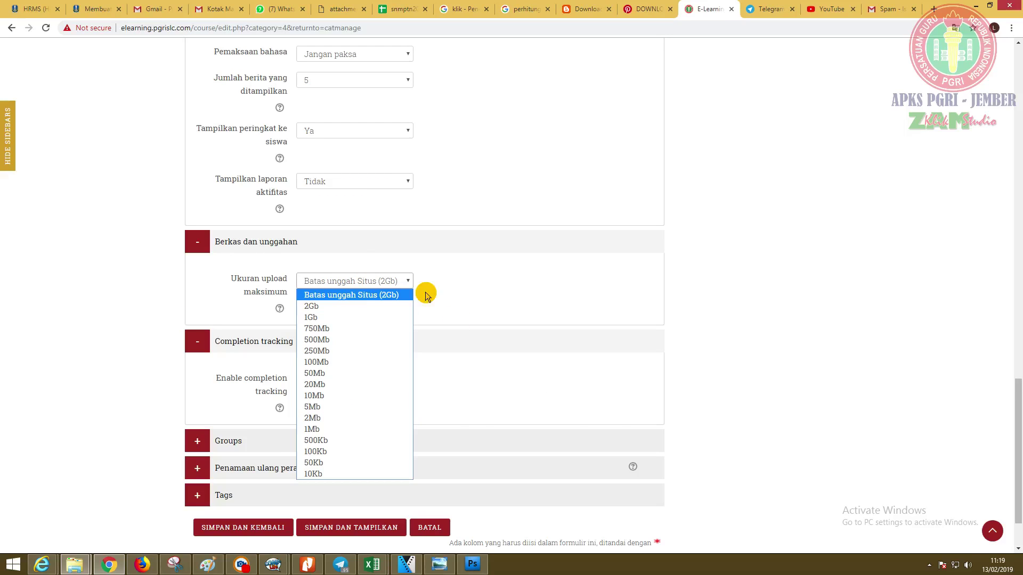
pyautogui.click(360, 296)
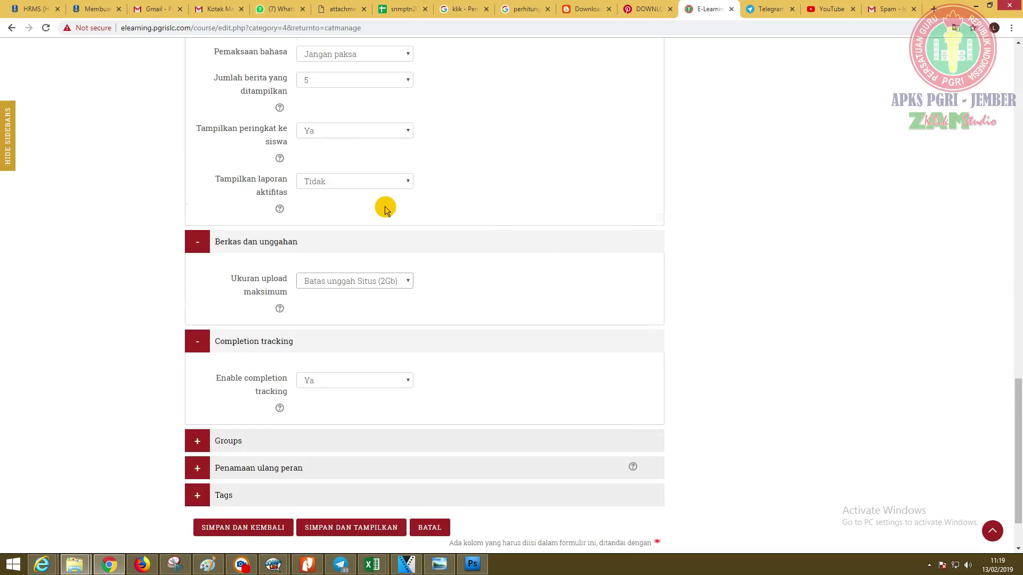
# Check the Enable completion tracking choices in the Completion tracking section, keeping Ya
pyautogui.scroll(-2, 385, 209)
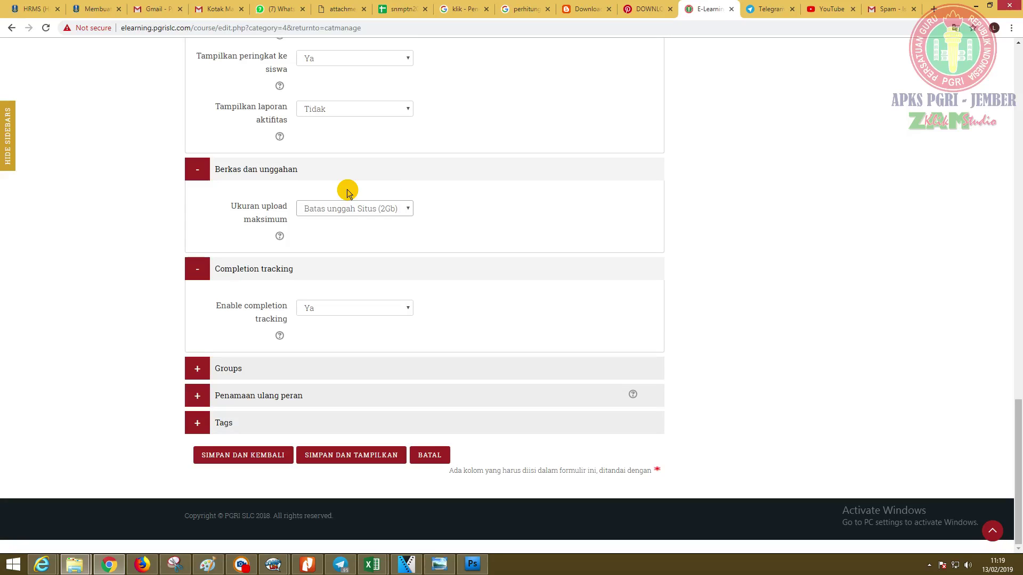
pyautogui.click(353, 311)
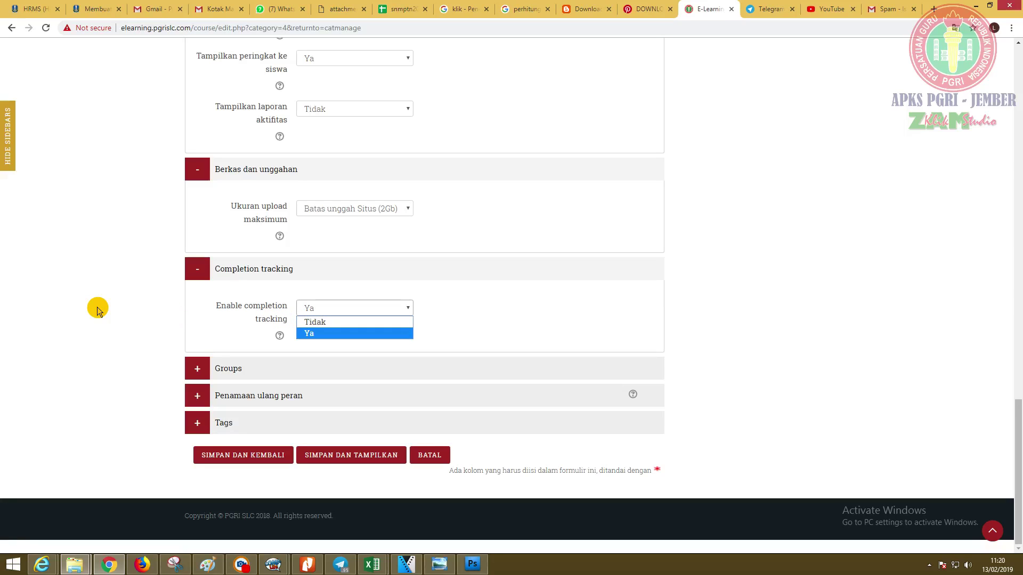
pyautogui.click(98, 307)
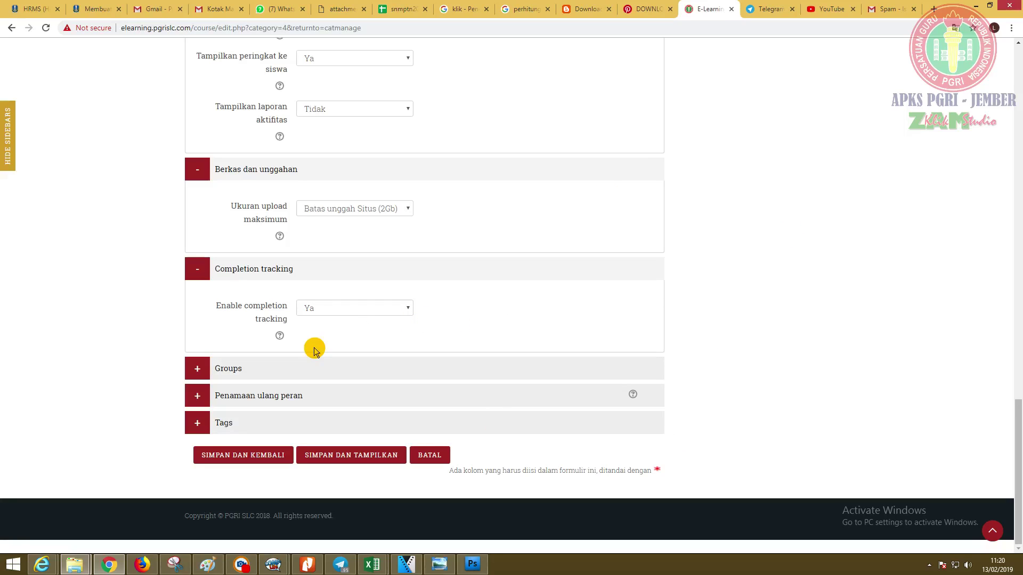
pyautogui.click(300, 310)
pyautogui.click(300, 309)
pyautogui.click(300, 309)
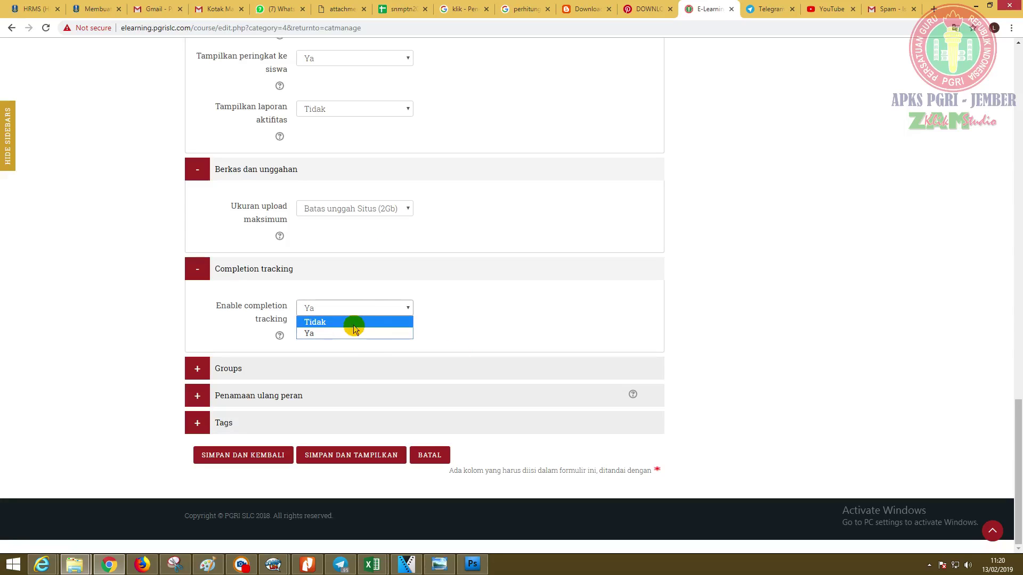
pyautogui.click(526, 331)
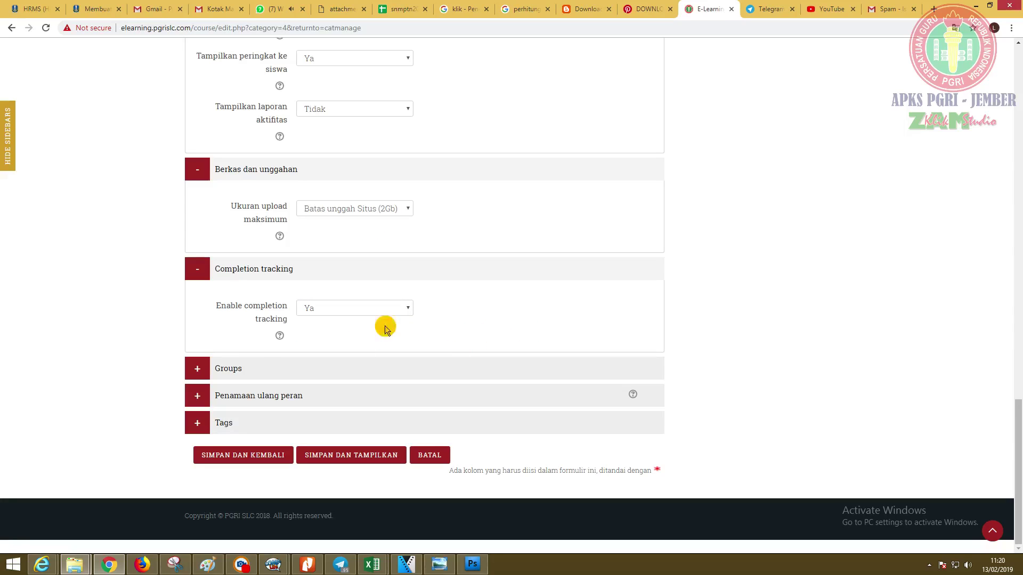
pyautogui.click(354, 309)
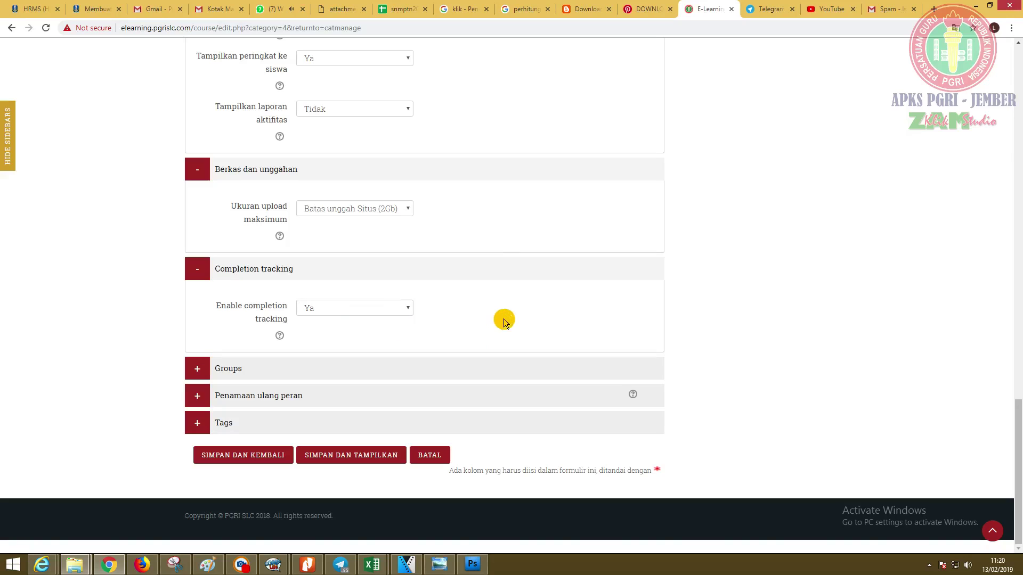
# Expand the Groups and Penamaan ulang peran sections of the course form
pyautogui.click(198, 370)
pyautogui.scroll(-2, 304, 394)
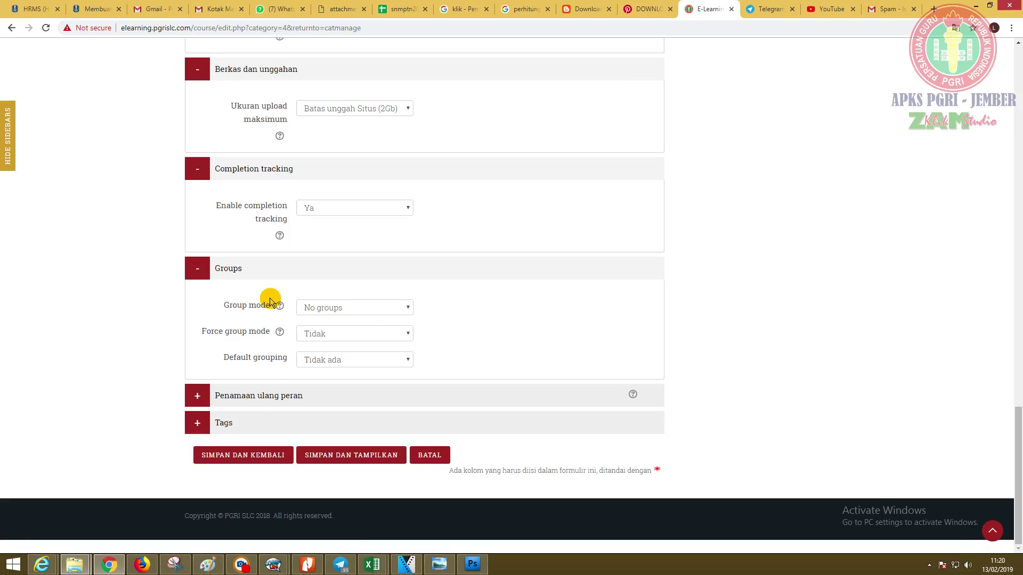
pyautogui.click(199, 395)
pyautogui.scroll(-3, 301, 395)
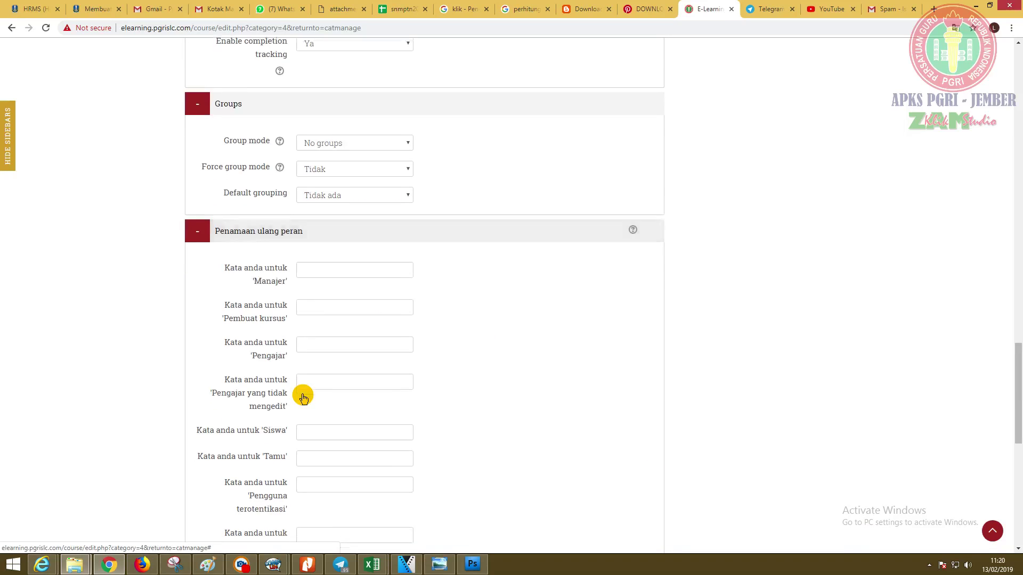
# Review the custom role name fields in the Penamaan ulang peran section, leaving them empty
pyautogui.scroll(-7, 303, 397)
pyautogui.scroll(5, 304, 394)
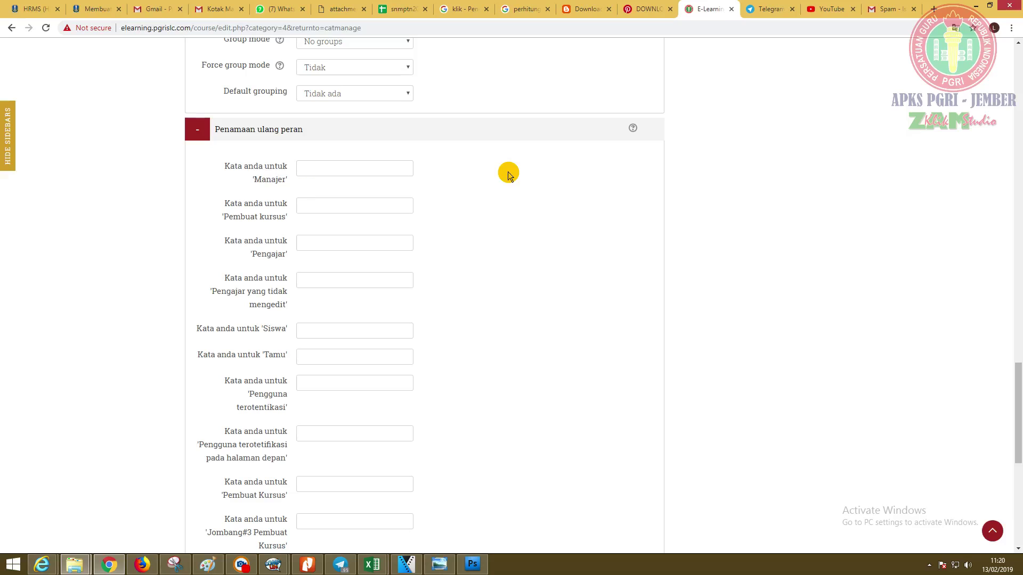
pyautogui.click(312, 214)
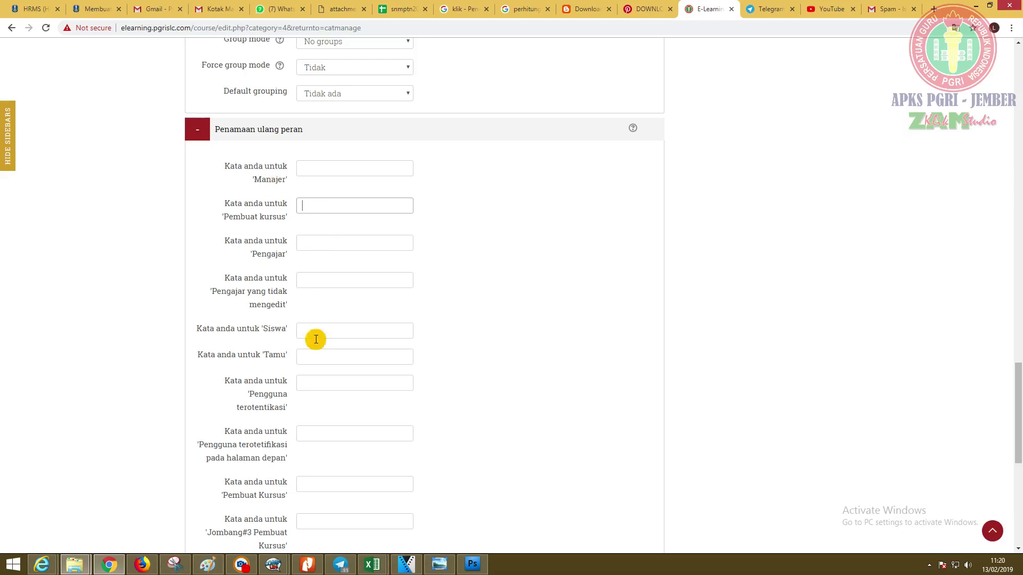
pyautogui.click(313, 247)
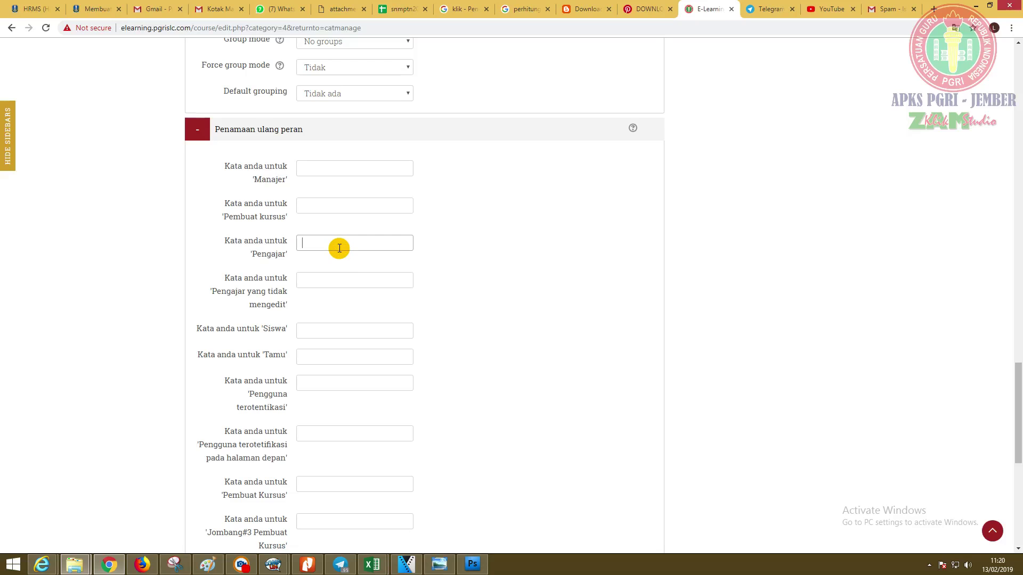
pyautogui.scroll(-8, 340, 248)
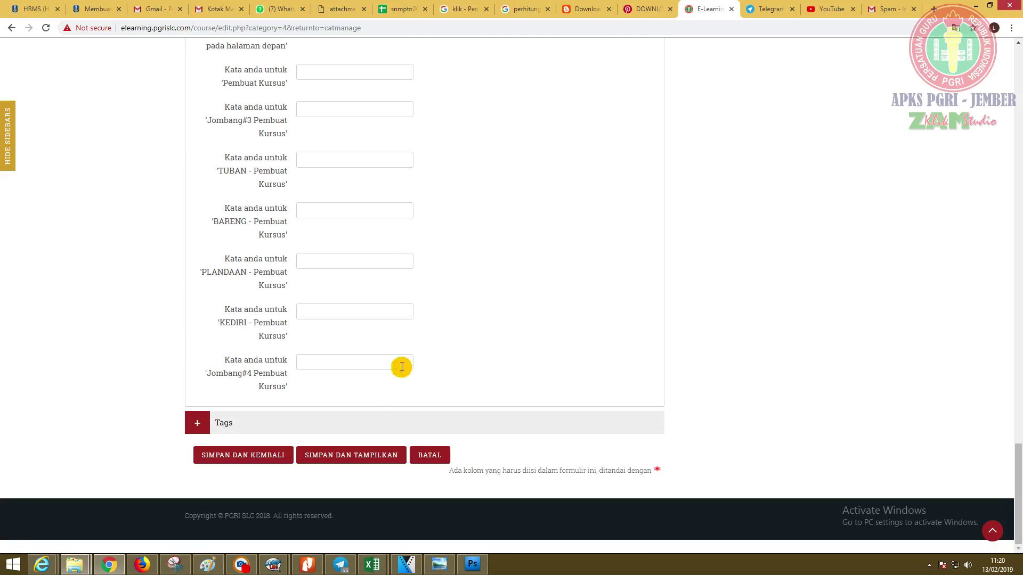
# Check the filled-in course form from Keterangan to Tags and save the course, returning to the SLCC JEMBER course list
pyautogui.scroll(1, 483, 118)
pyautogui.scroll(20, 483, 118)
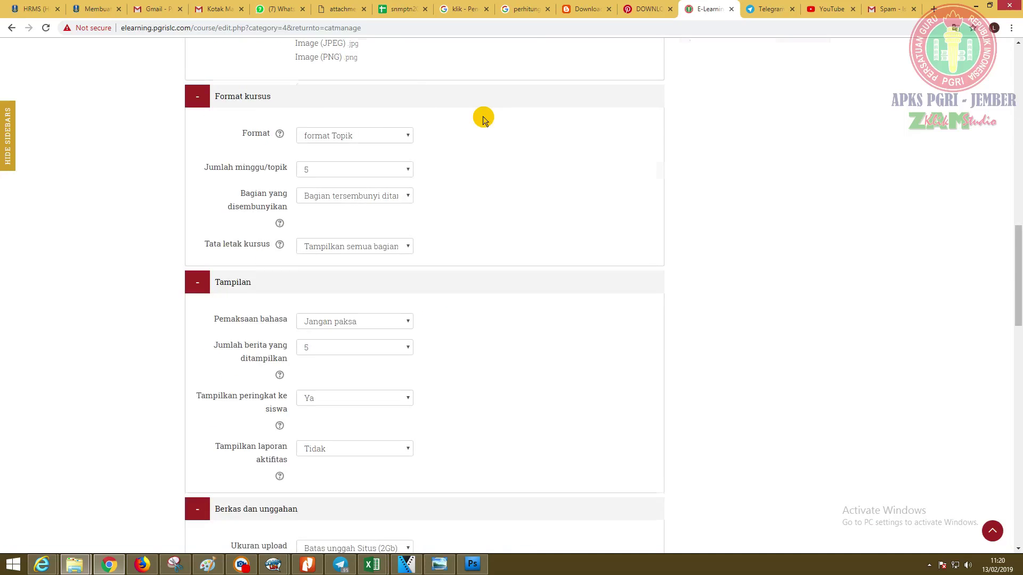
pyautogui.scroll(-10, 610, 322)
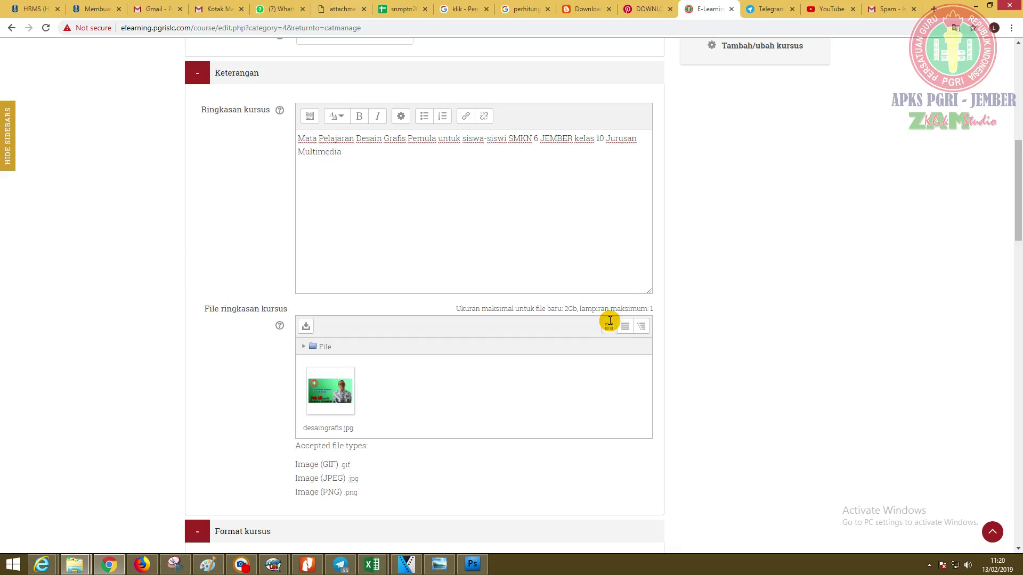
pyautogui.scroll(5, 600, 208)
pyautogui.scroll(-20, 330, 342)
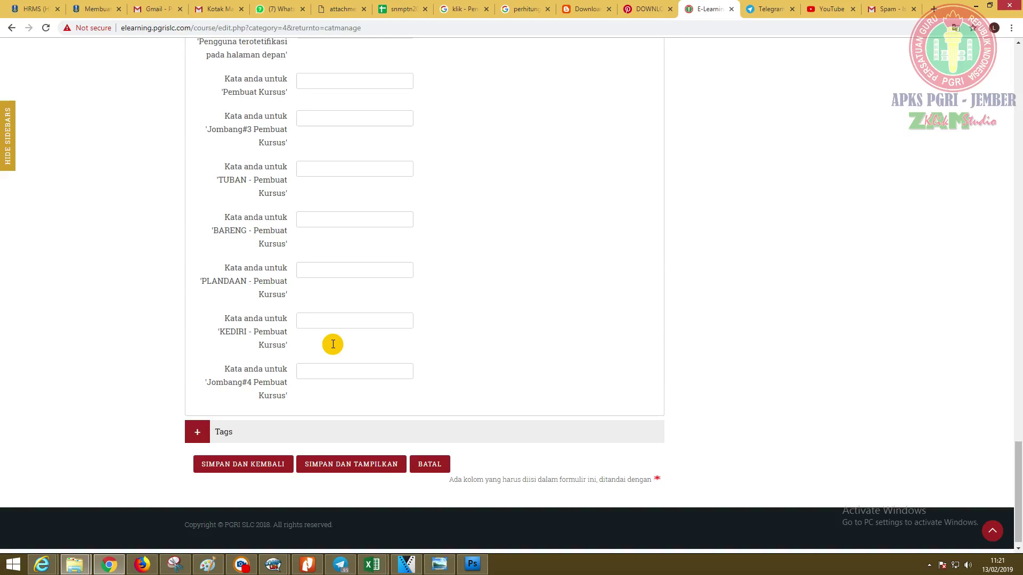
pyautogui.click(251, 455)
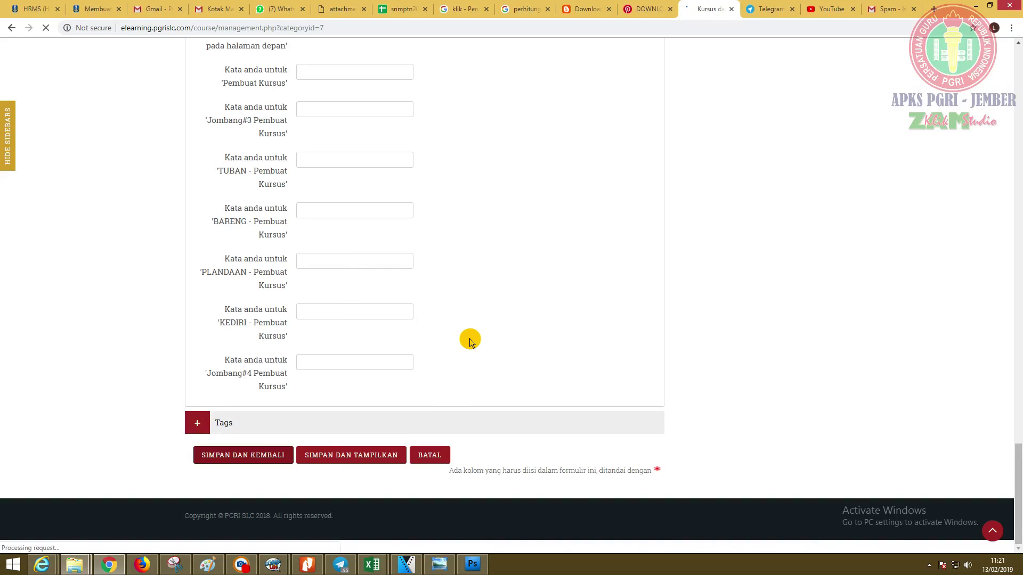
pyautogui.scroll(-3, 586, 320)
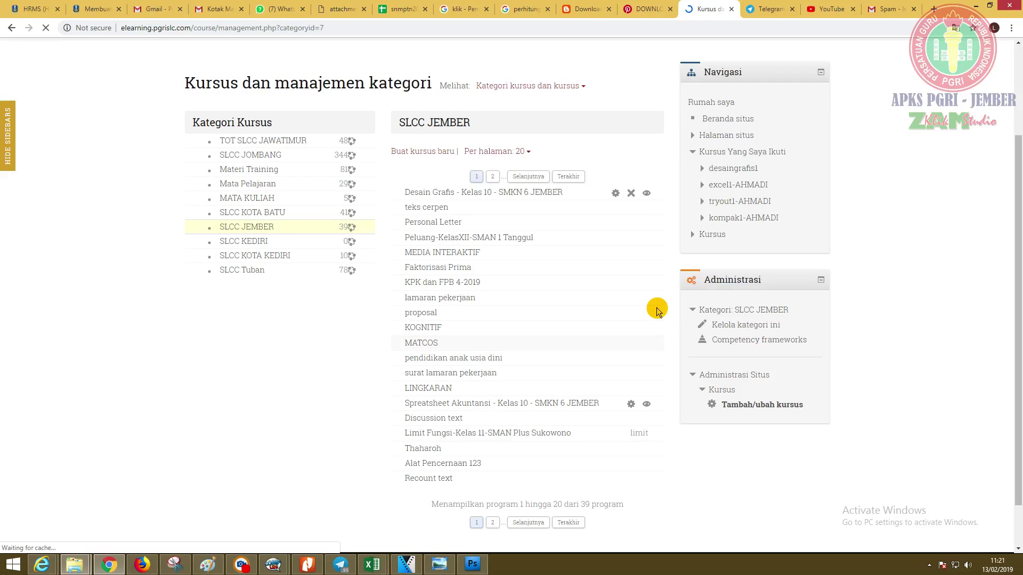
pyautogui.scroll(3, 657, 309)
# Open the enrolled course Desain Grafis - Kelas 10 - SMKN 6 JEMBER and look over its topic sections
pyautogui.click(345, 126)
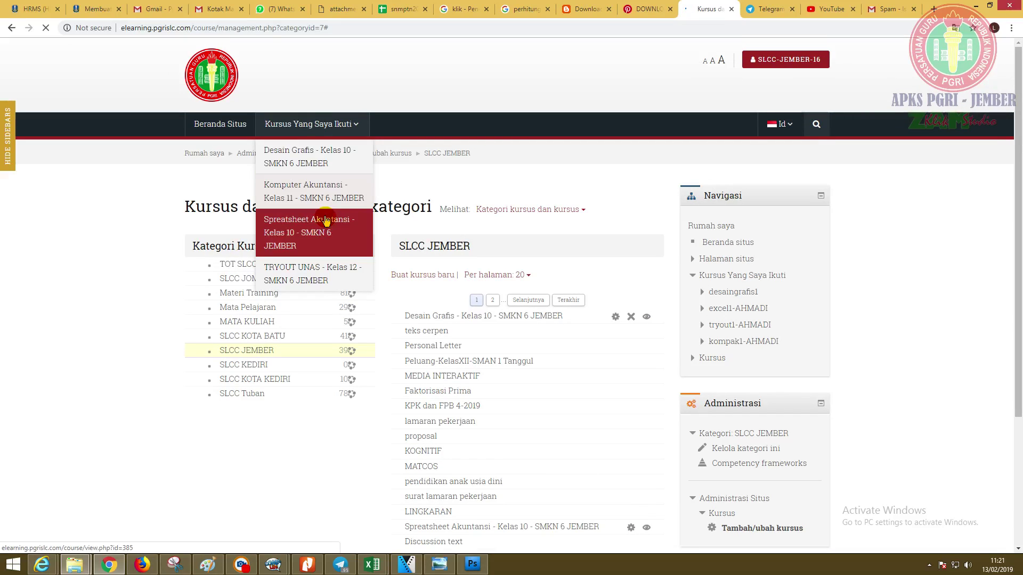
pyautogui.click(328, 163)
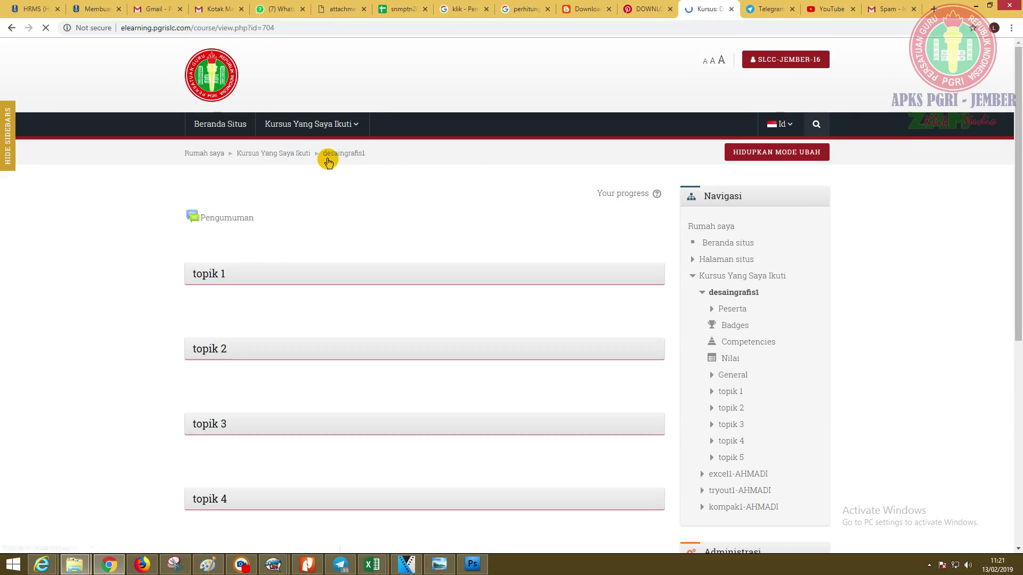
pyautogui.scroll(-3, 465, 425)
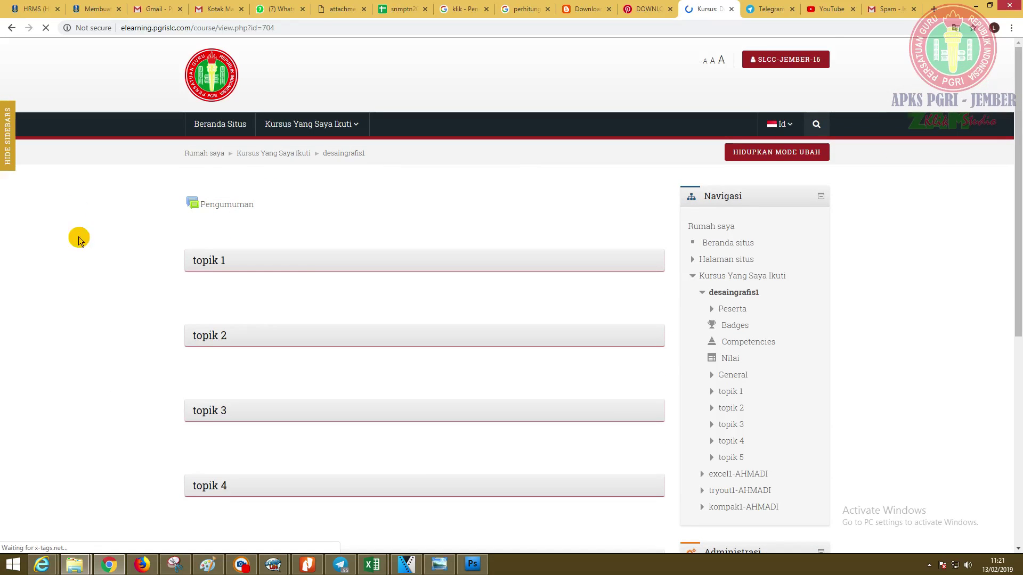
pyautogui.scroll(-3, 297, 262)
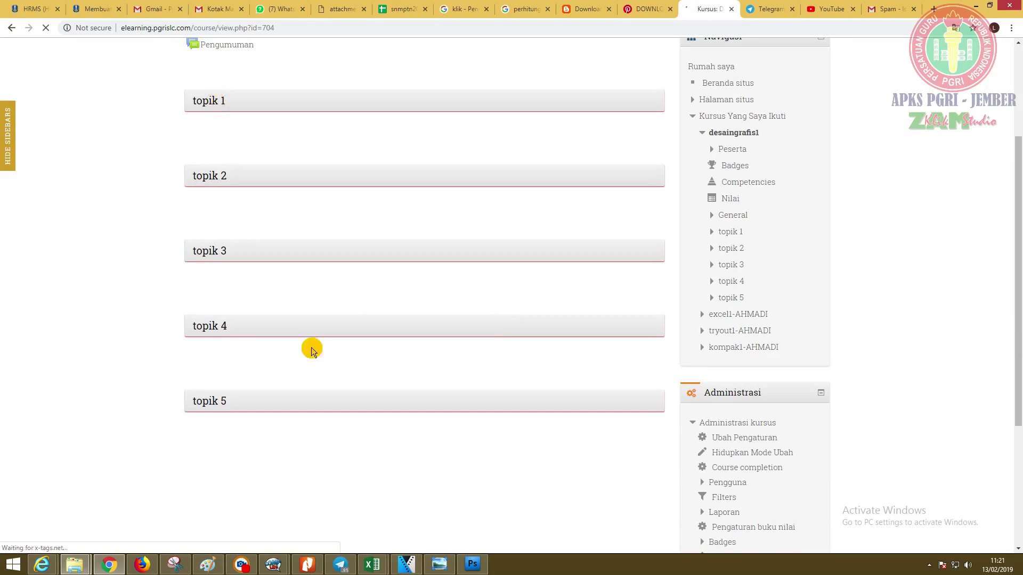
pyautogui.scroll(3, 373, 240)
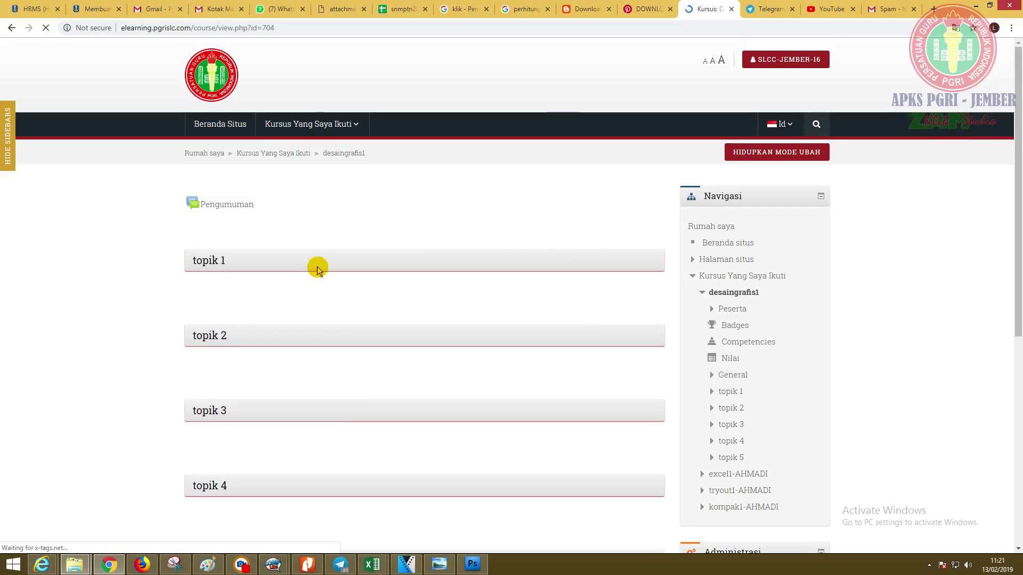
pyautogui.scroll(-4, 317, 268)
pyautogui.scroll(3, 372, 386)
pyautogui.scroll(1, 372, 387)
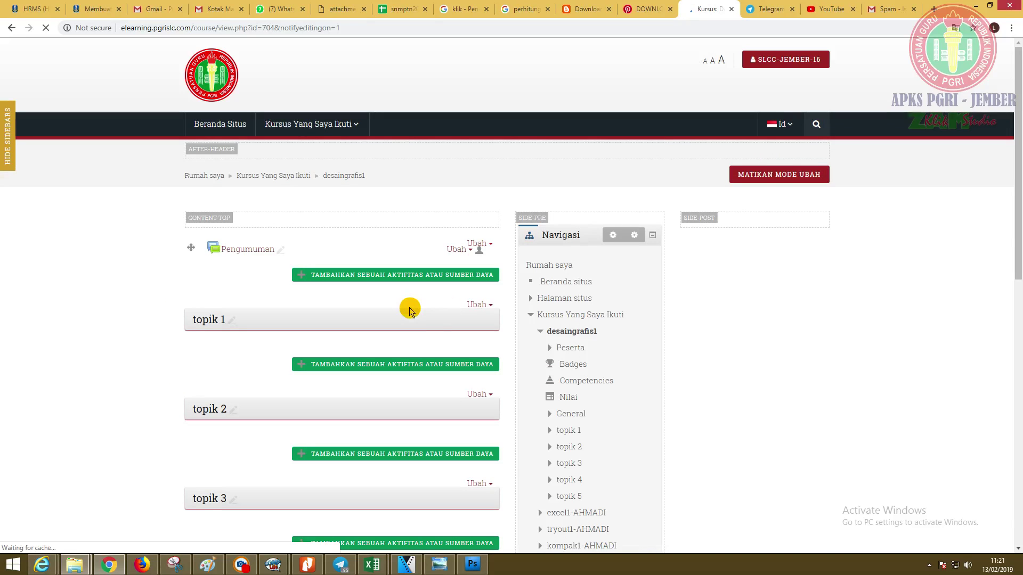
# Switch the site language from Indonesian to English on the desaingrafis1 course page
pyautogui.click(781, 124)
pyautogui.click(785, 151)
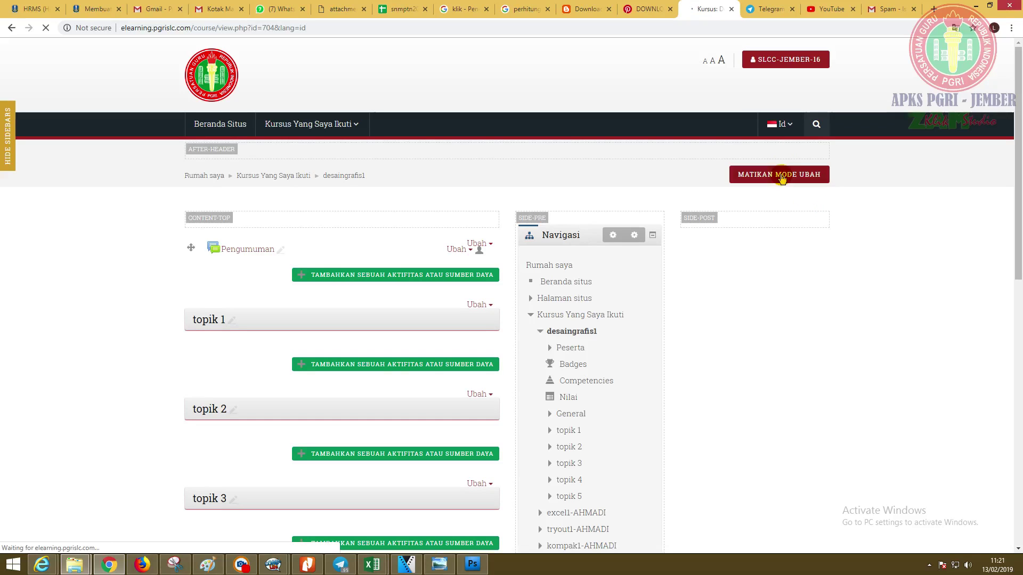
pyautogui.click(789, 128)
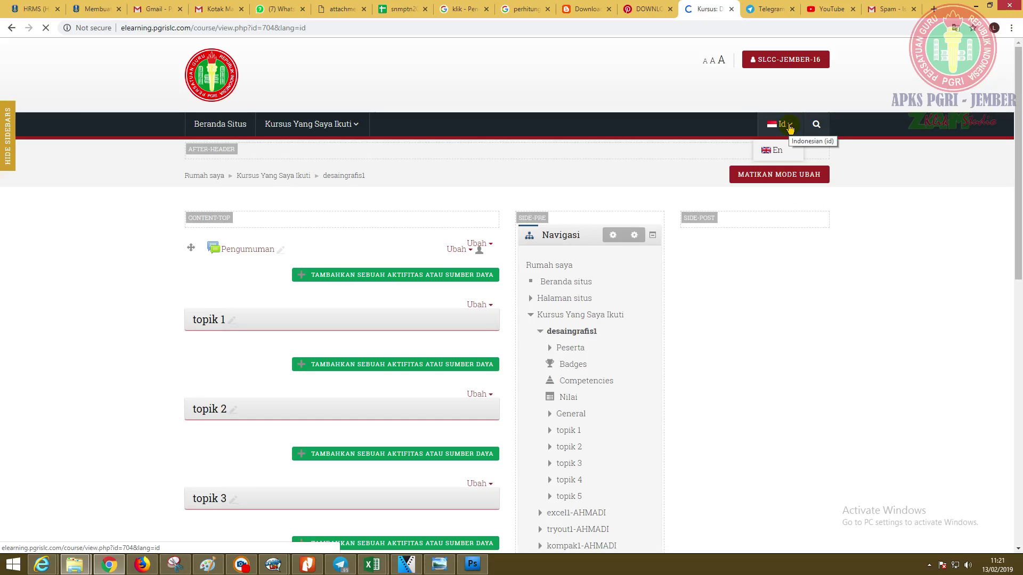
pyautogui.click(776, 157)
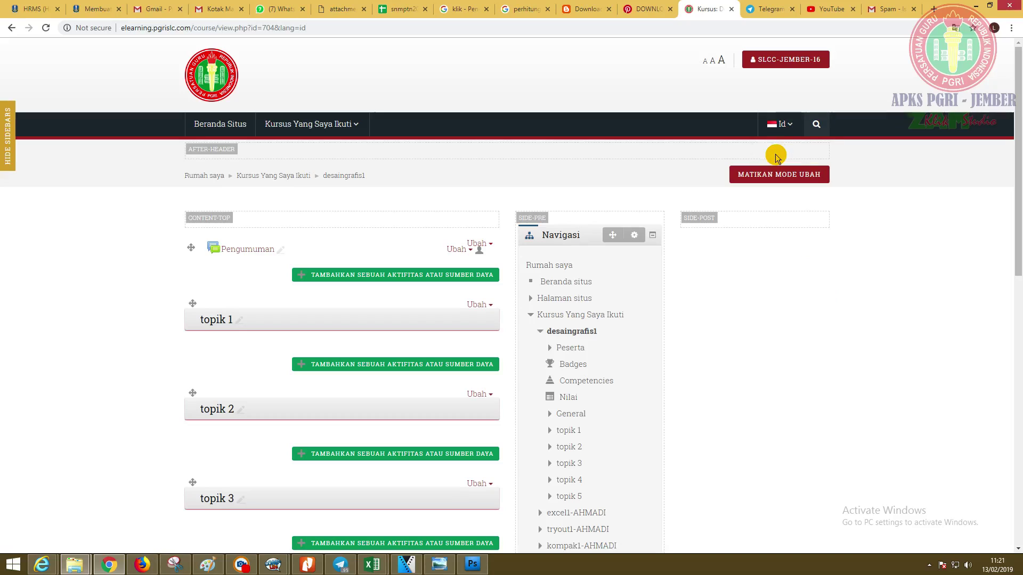
pyautogui.click(781, 131)
pyautogui.click(778, 151)
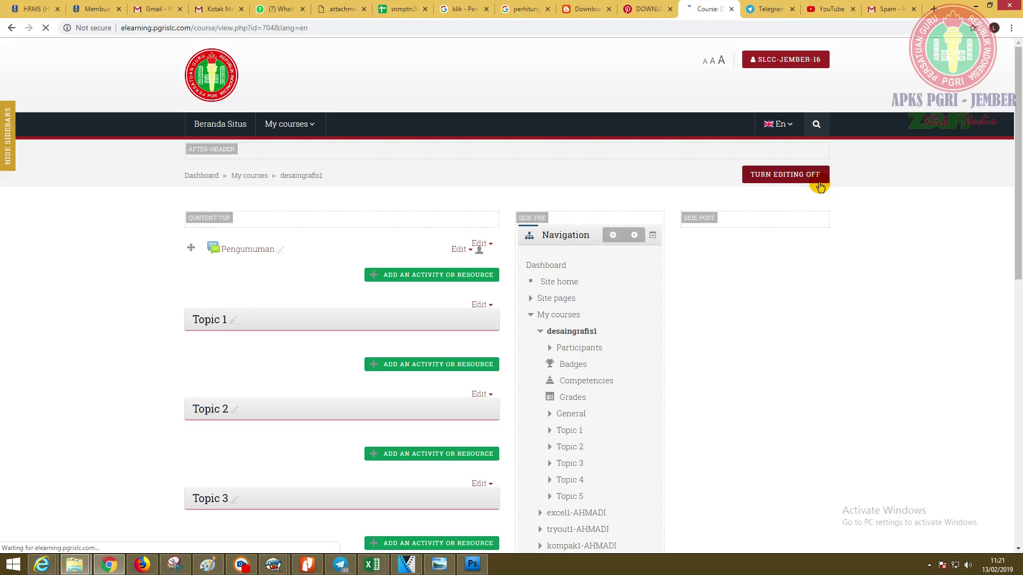
# Turn editing off for the desaingrafis1 course and review its page from Topic 1 to Topic 5
pyautogui.click(775, 174)
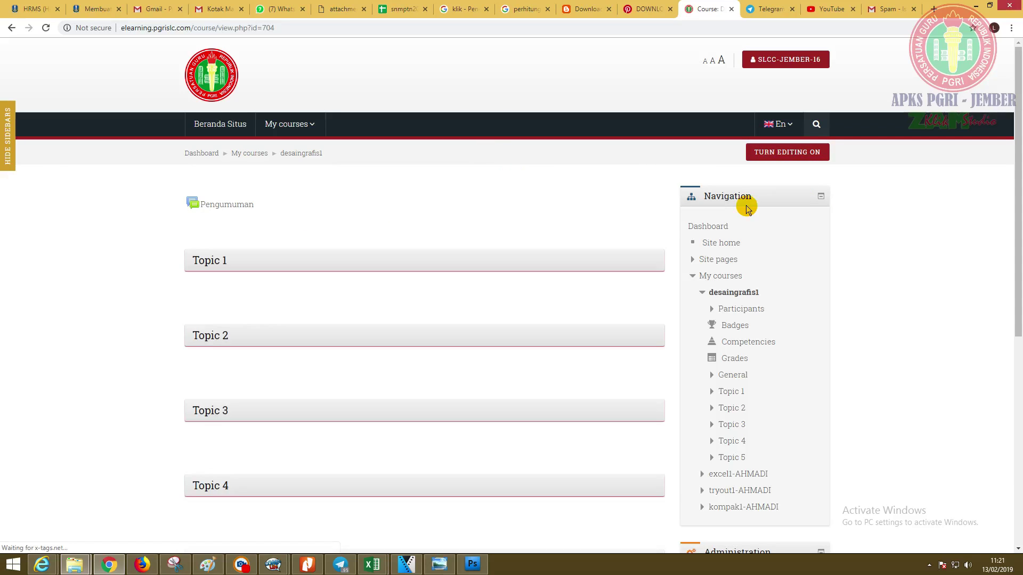
pyautogui.scroll(-3, 580, 293)
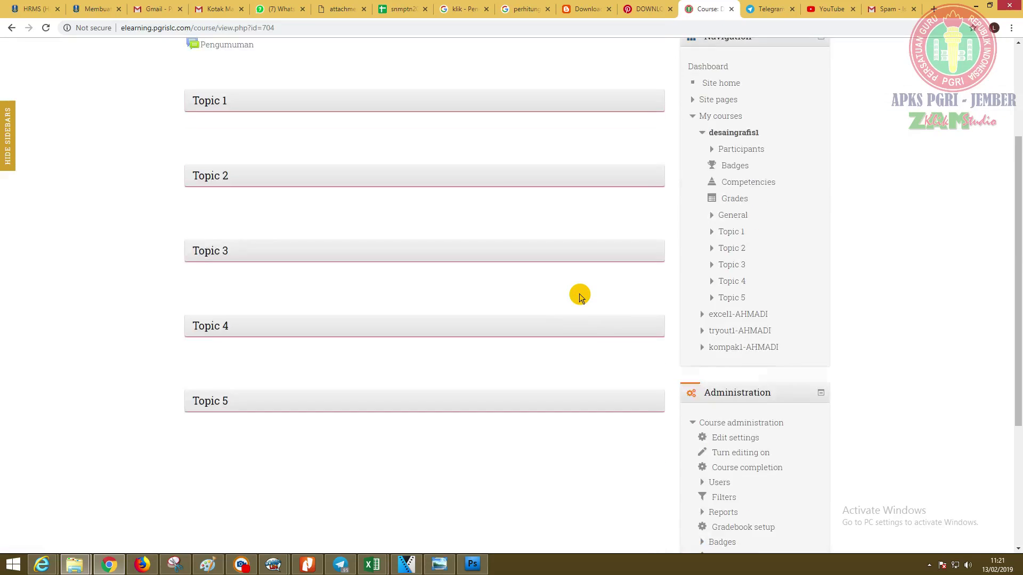
pyautogui.scroll(3, 580, 293)
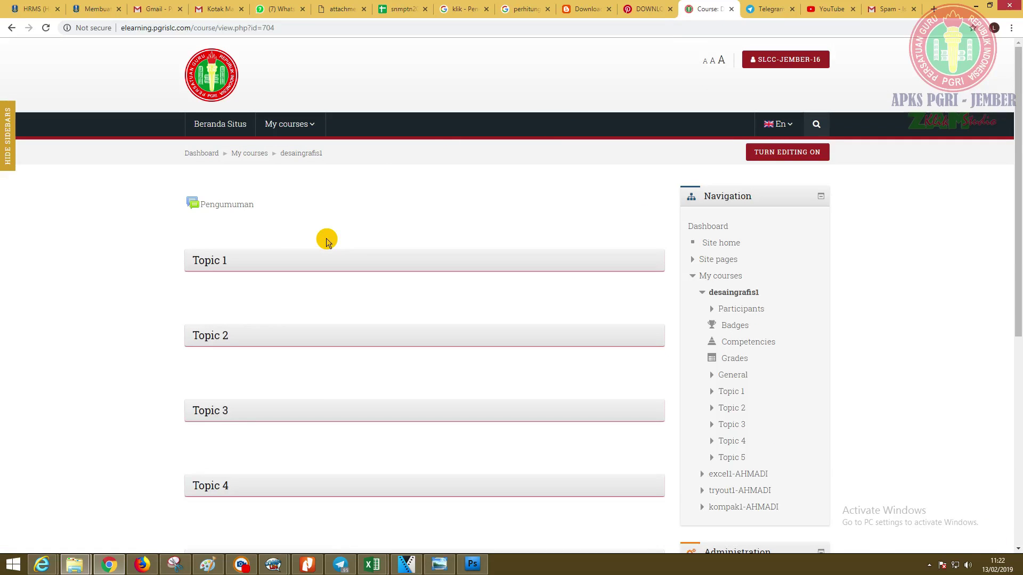
pyautogui.scroll(-3, 461, 187)
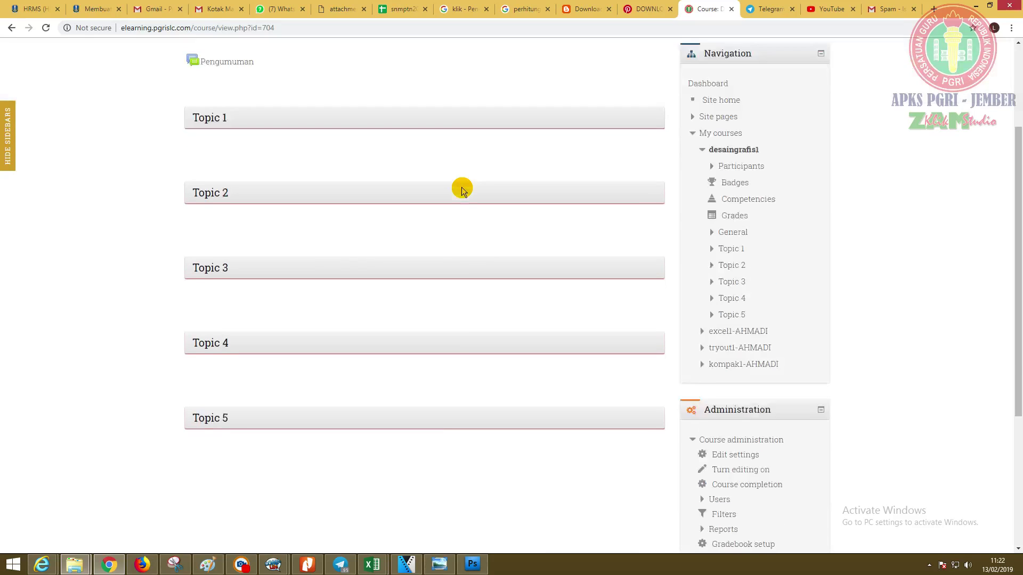
pyautogui.scroll(3, 461, 187)
pyautogui.scroll(-1, 474, 247)
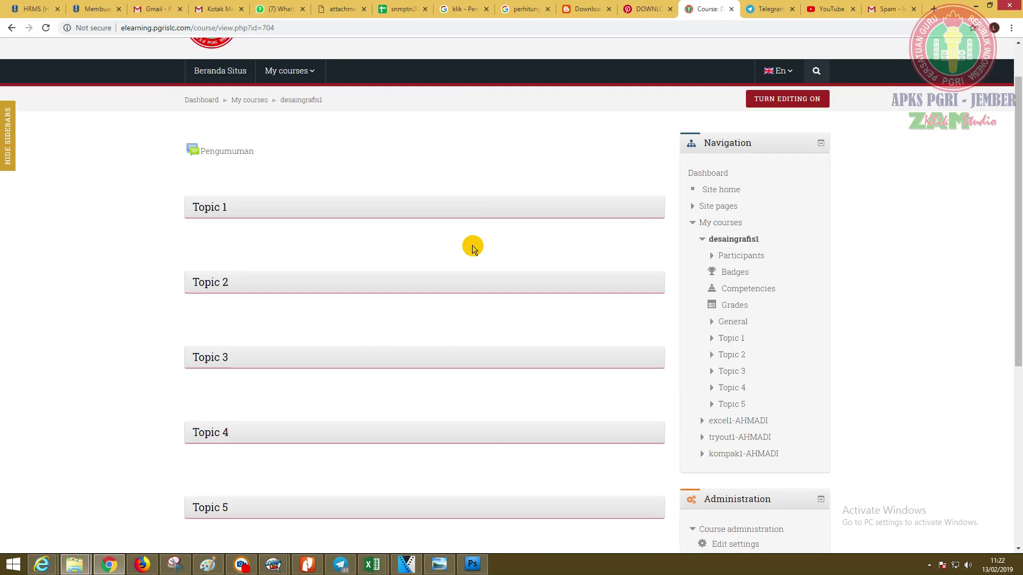